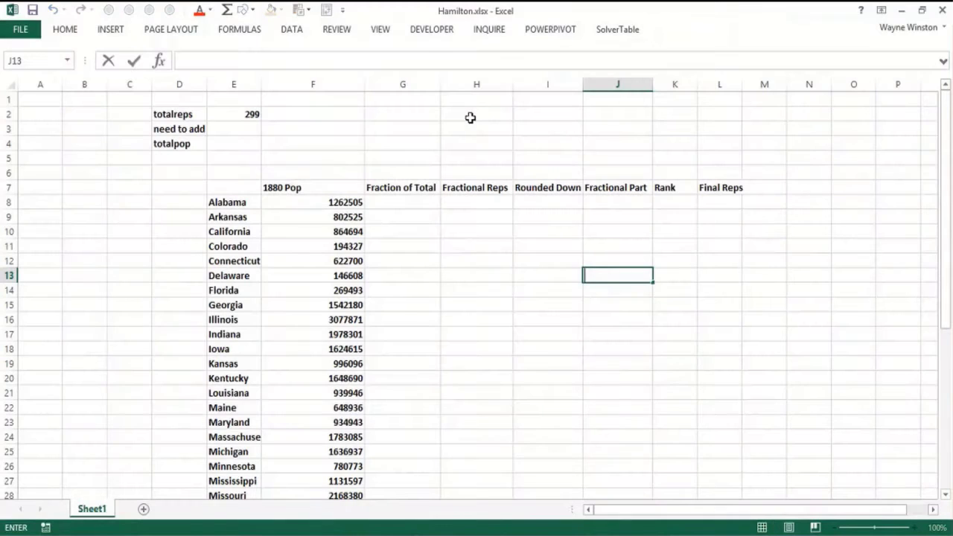
Step: Enter the text "Hamilton Broadway" in cell H2
left_click(470, 114)
type("Hamilton")
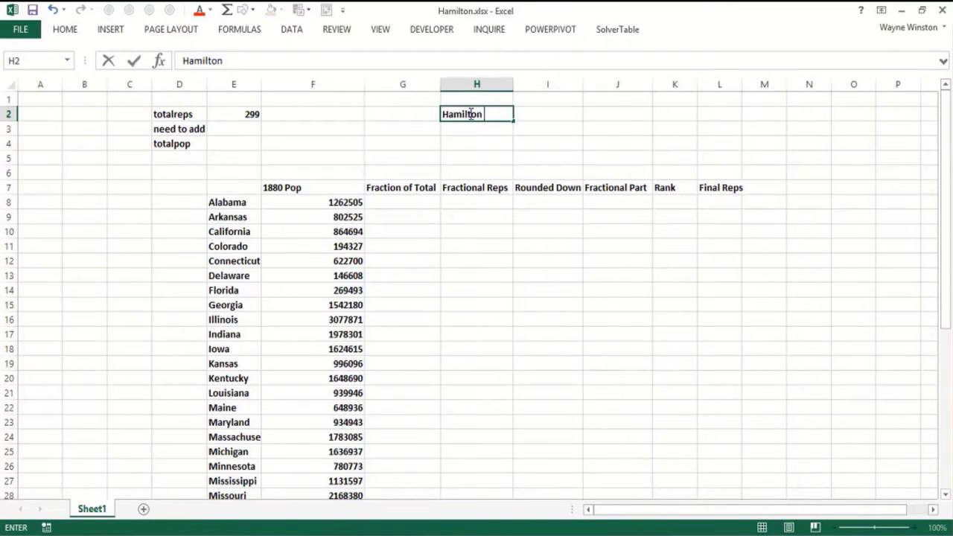
type(" Broadway")
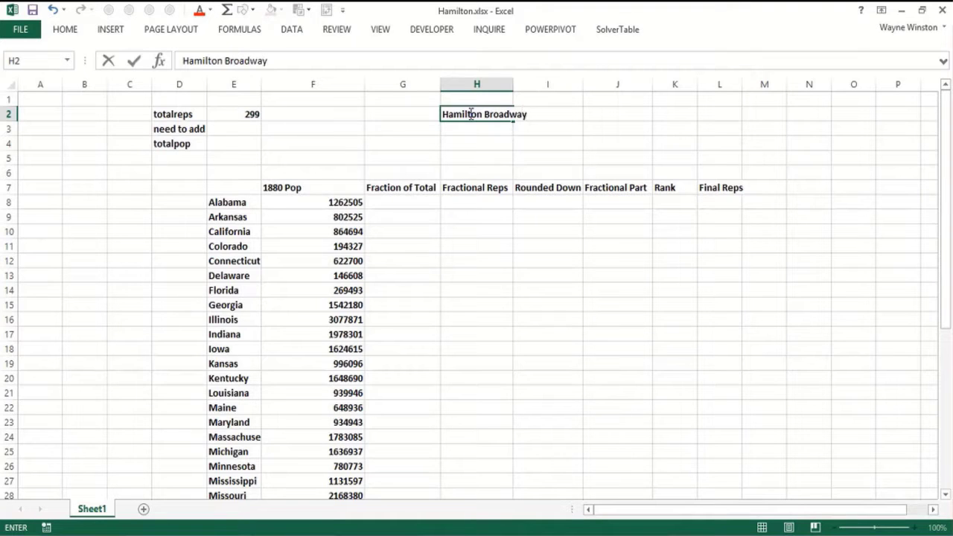
key("Return")
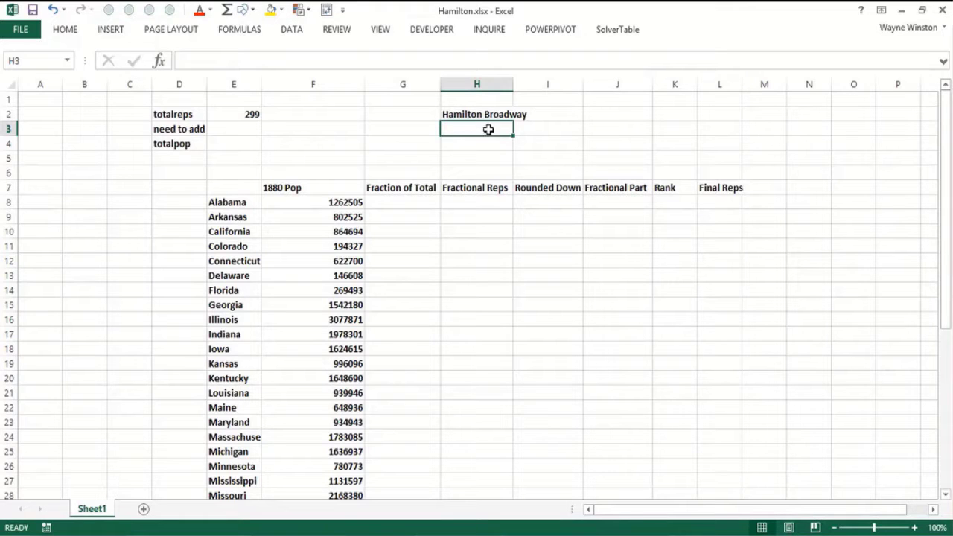
left_click(534, 144)
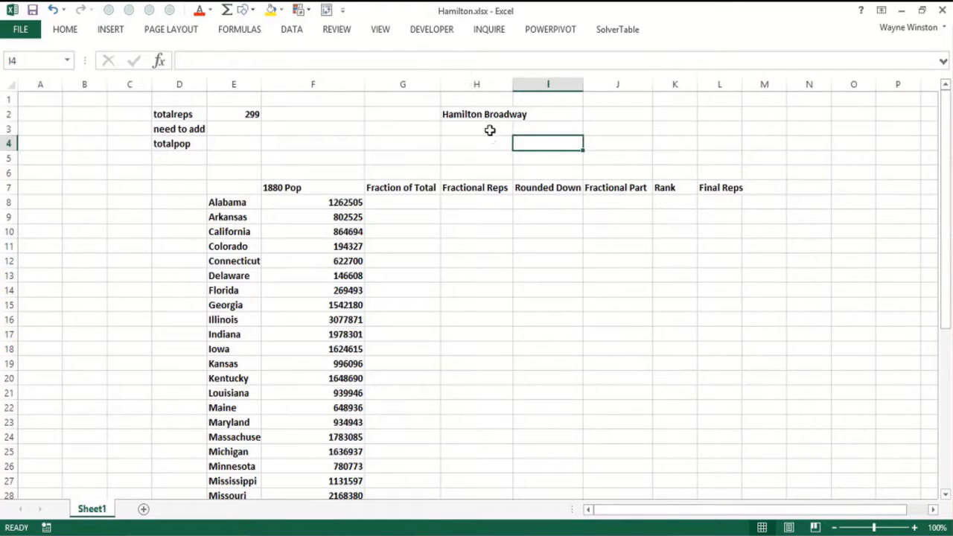
left_click(488, 125)
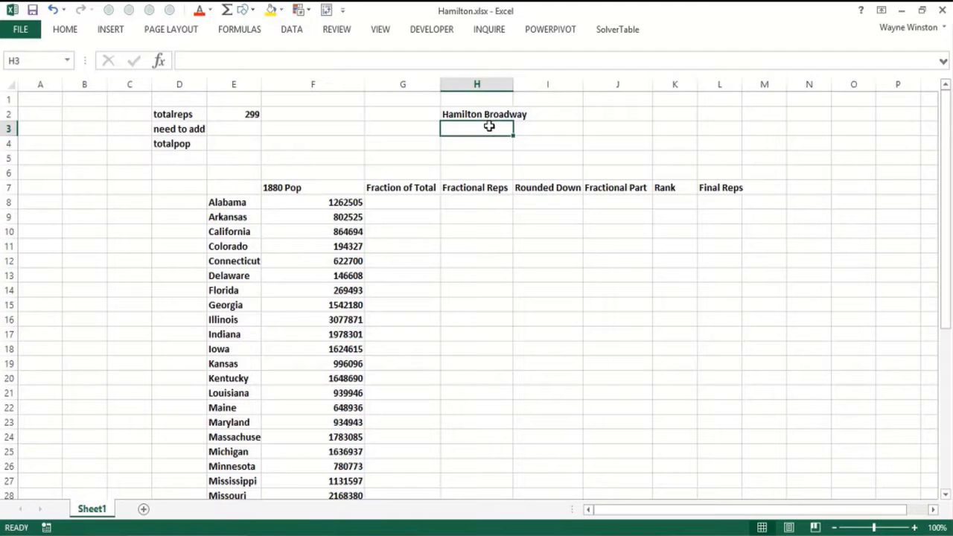
left_click(325, 204)
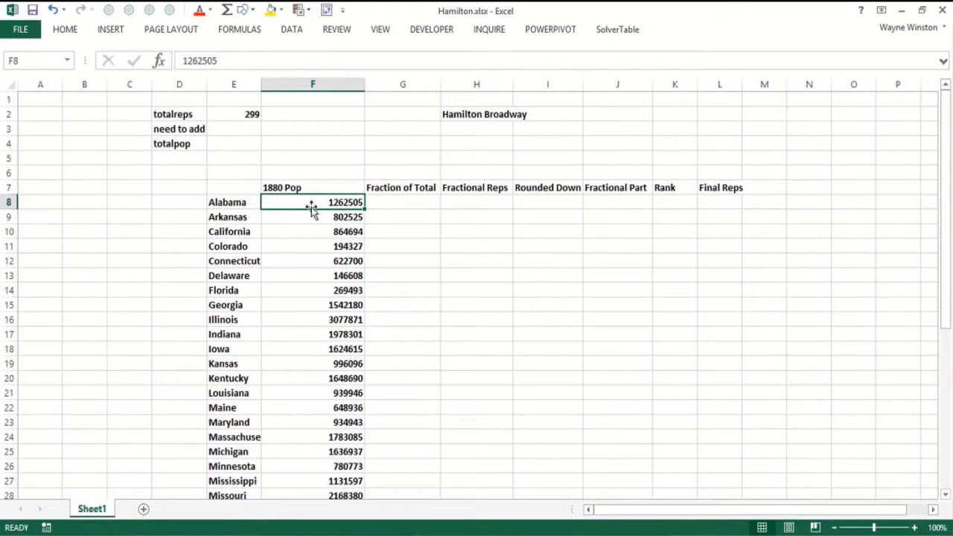
left_click(229, 113)
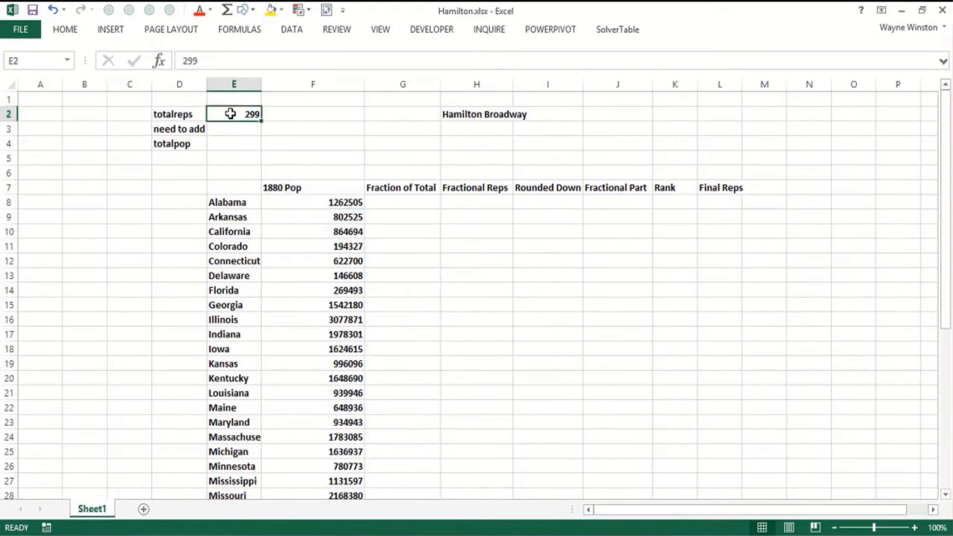
left_click(313, 208)
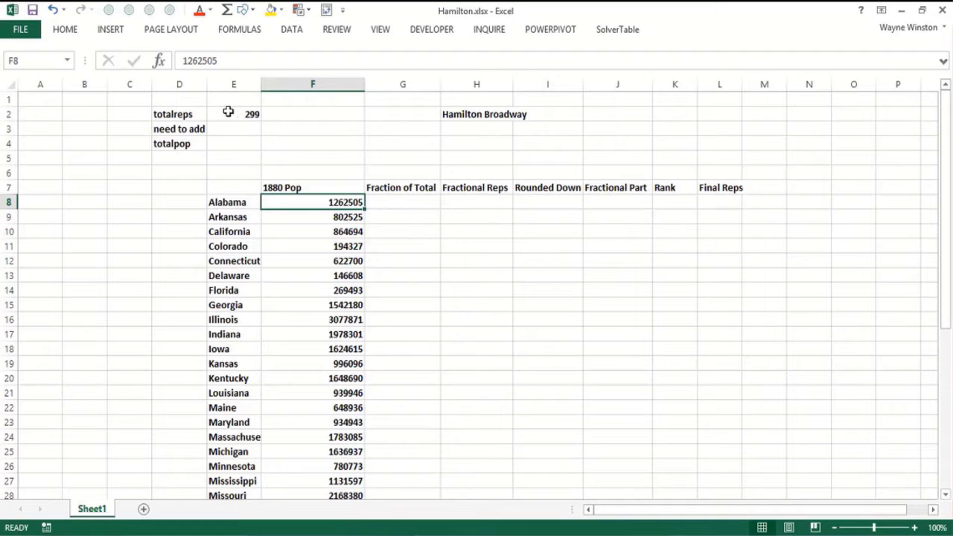
Step: Create range names for cells E2:E4 from the labels in the left column of D2:E4
left_click_drag(188, 114, 234, 145)
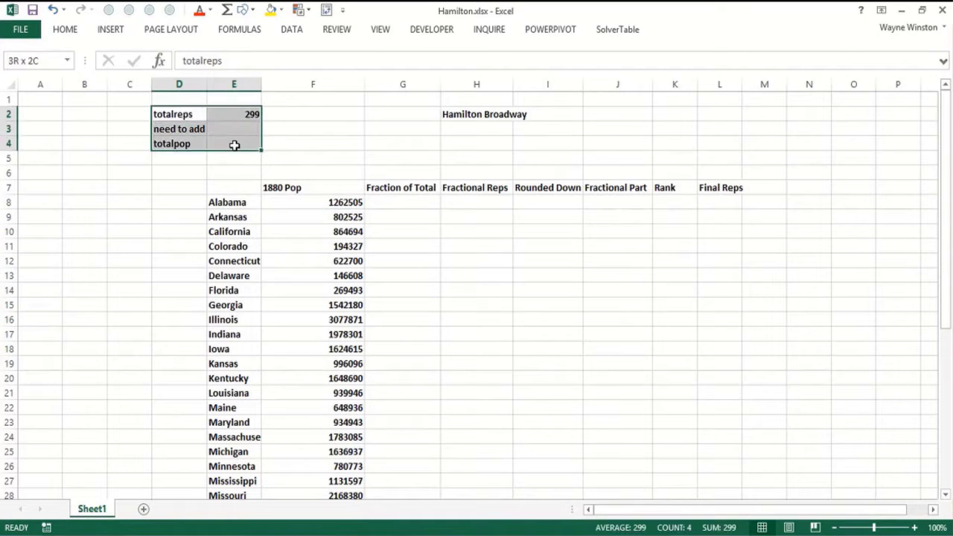
left_click(238, 29)
left_click(472, 82)
left_click(441, 218)
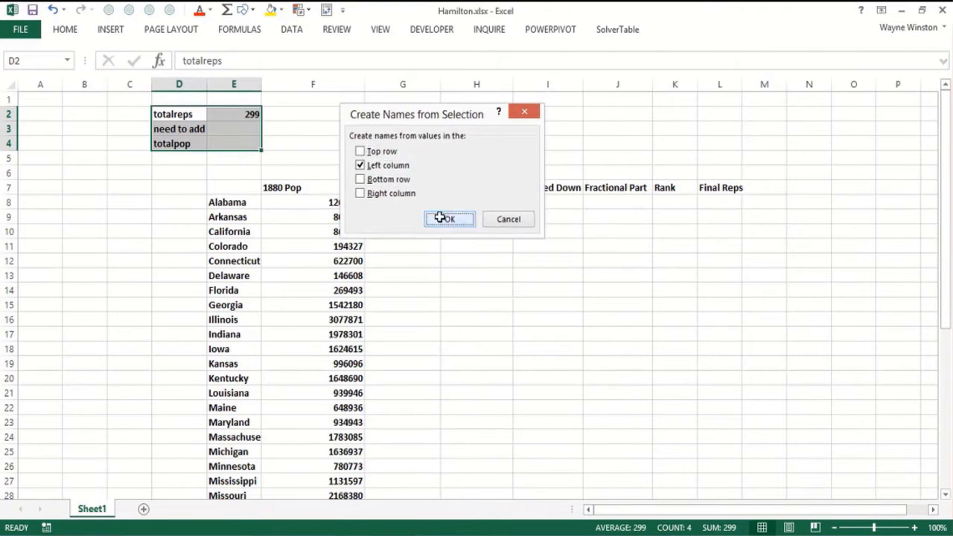
Step: Examine the named input cells and the Fraction of Total, Fractional Reps, Rounded Down and Fractional Part columns of the apportionment table
left_click(233, 141)
left_click(233, 128)
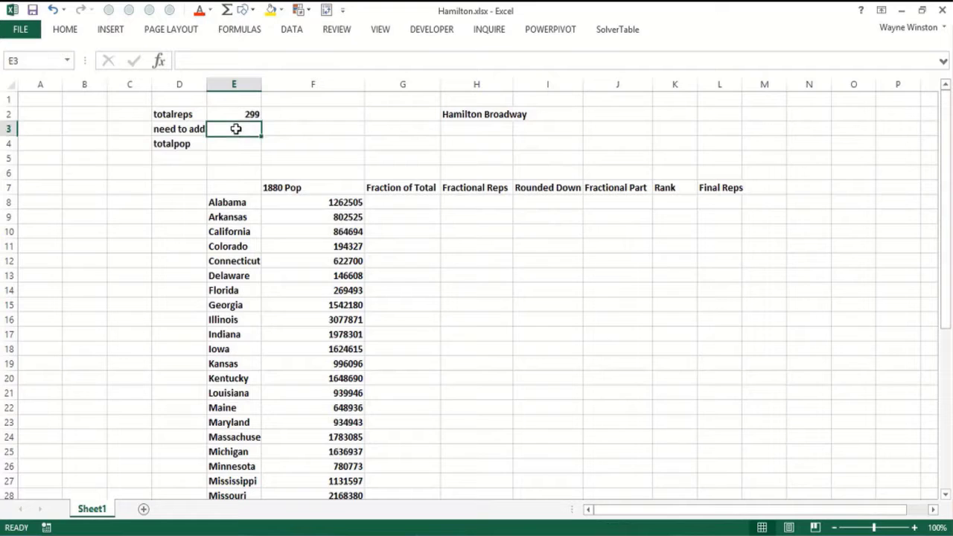
left_click(400, 203)
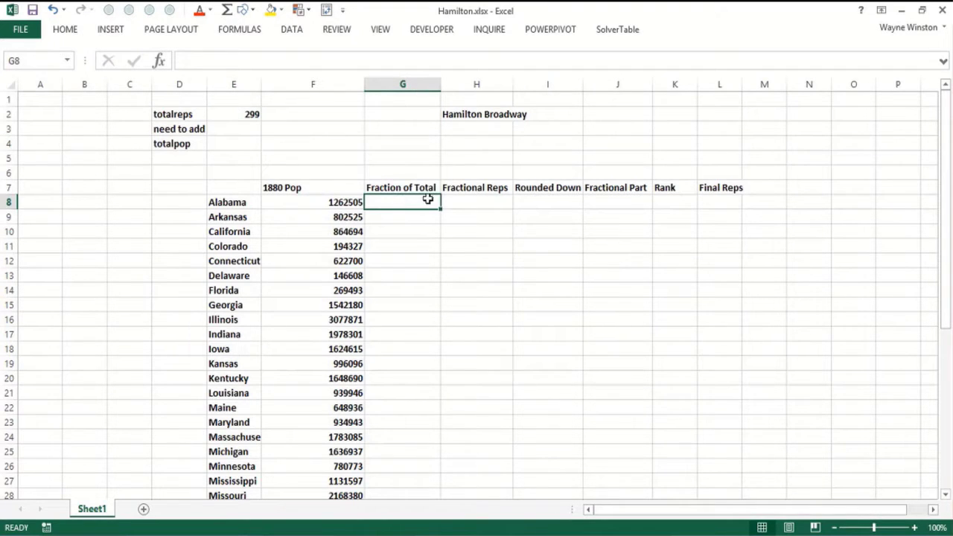
left_click(471, 202)
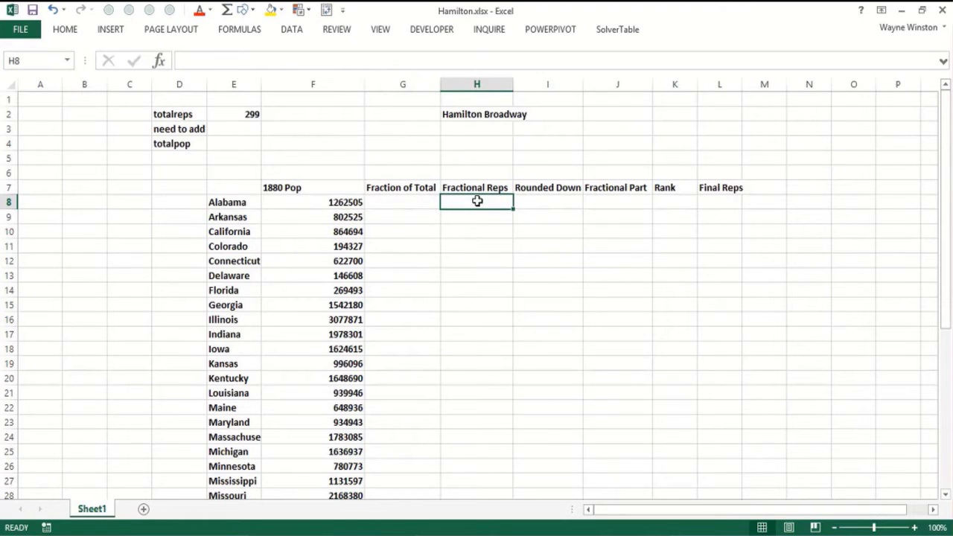
left_click(412, 201)
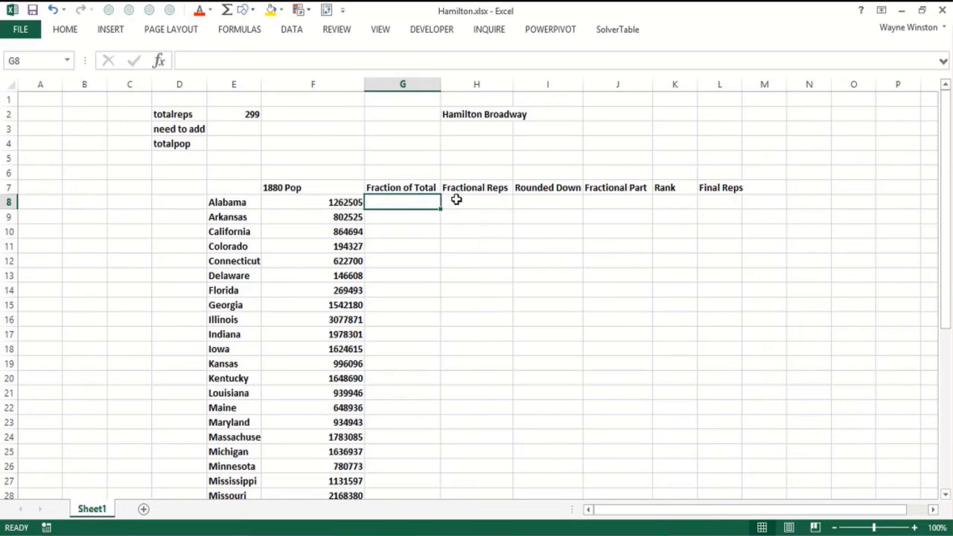
left_click(455, 200)
left_click(419, 203)
left_click(500, 205)
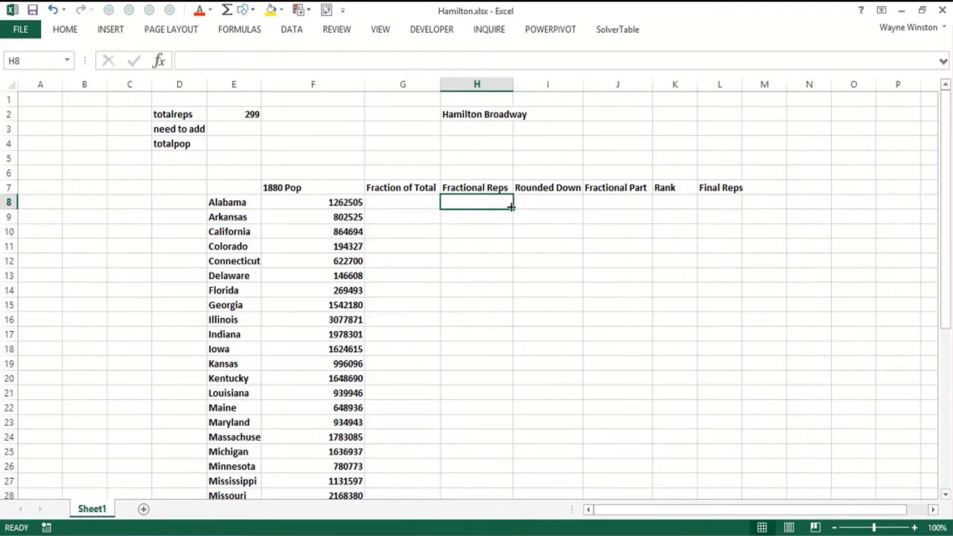
left_click(544, 204)
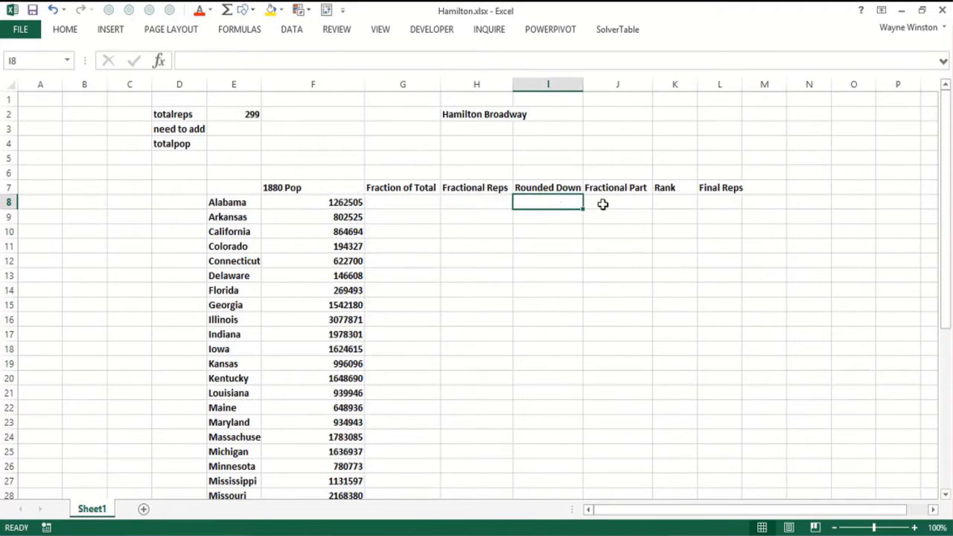
left_click(592, 157)
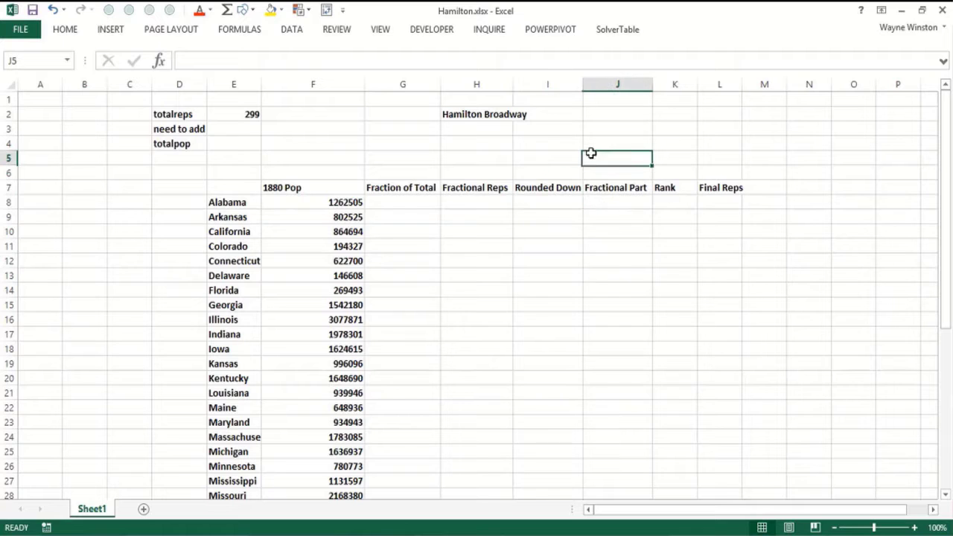
left_click(623, 197)
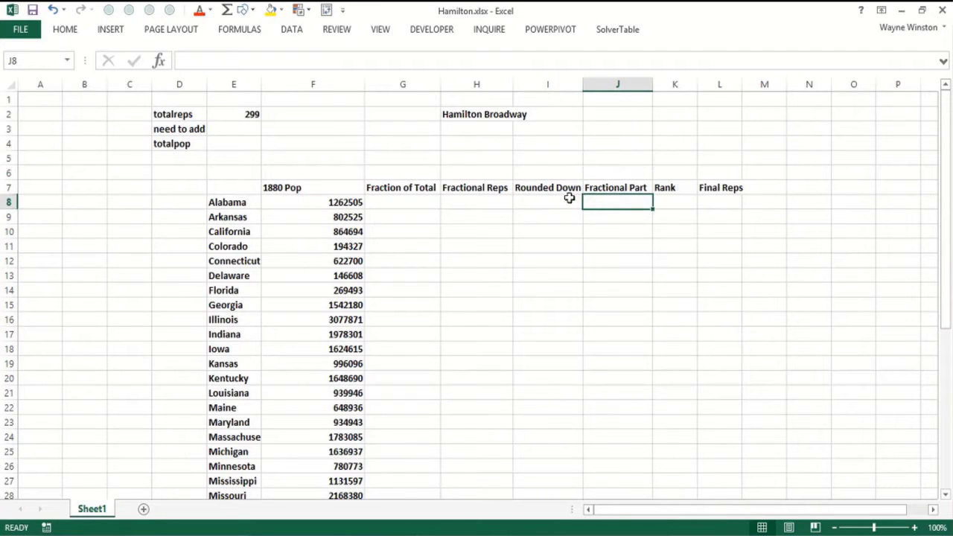
left_click_drag(551, 191, 503, 187)
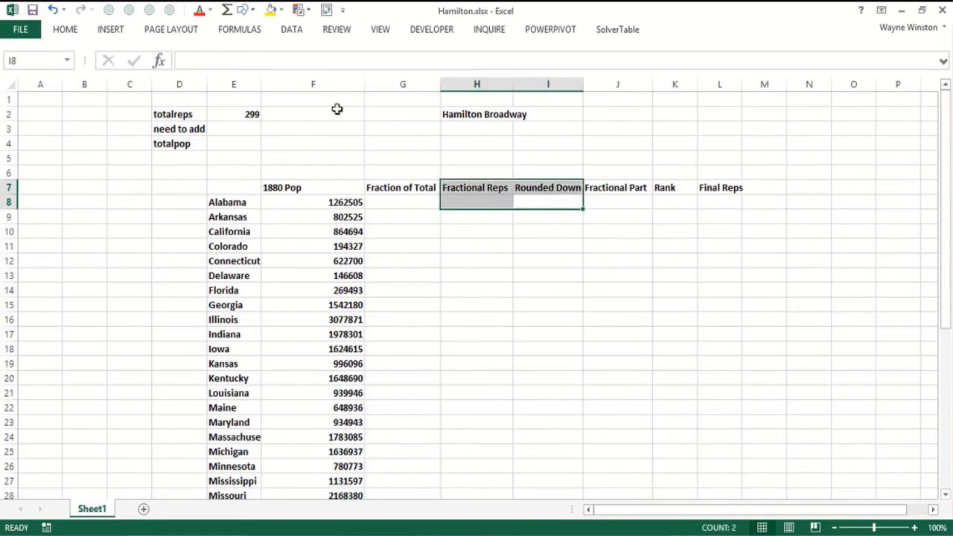
left_click(243, 115)
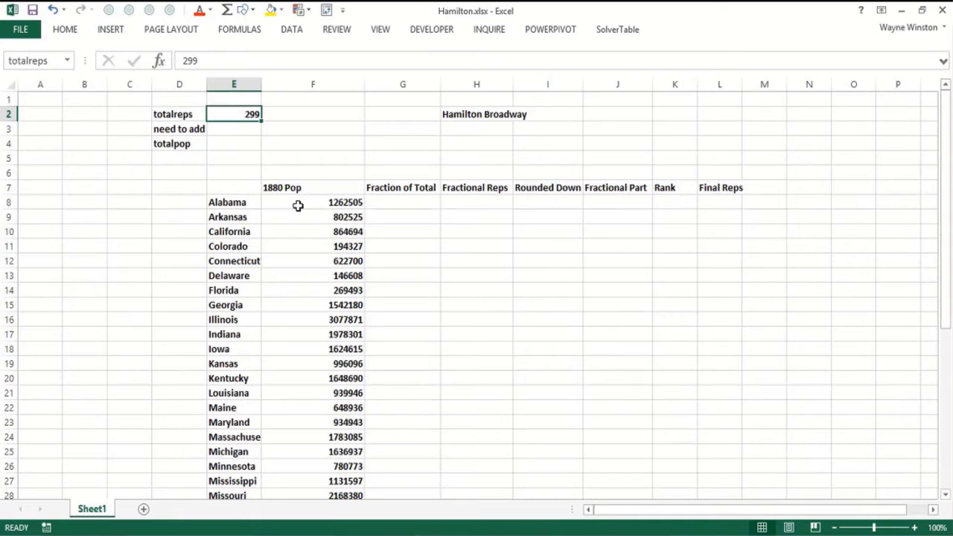
left_click(396, 201)
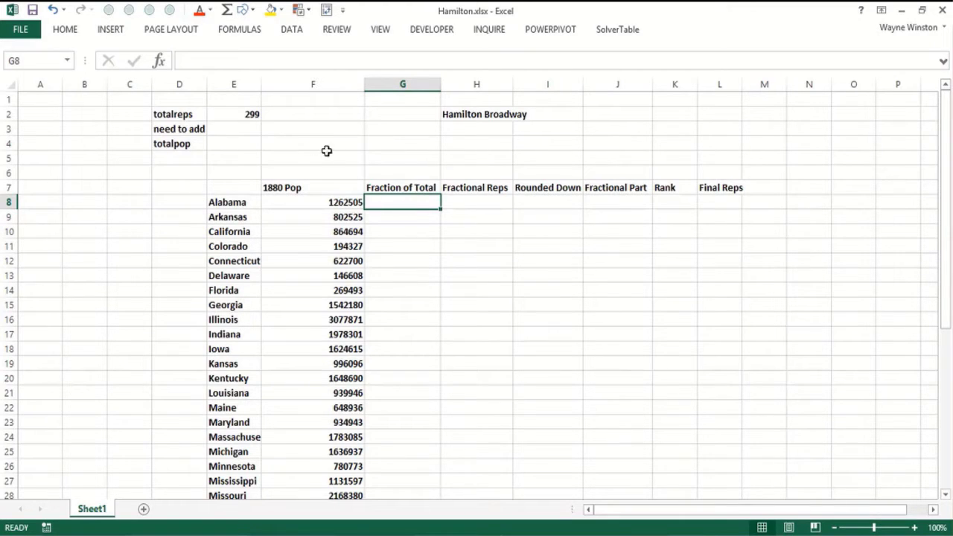
Step: Sum the state populations in F8:F45 in the totalpop cell E4 and go to the named range totalpop
left_click(241, 143)
type("=sum(")
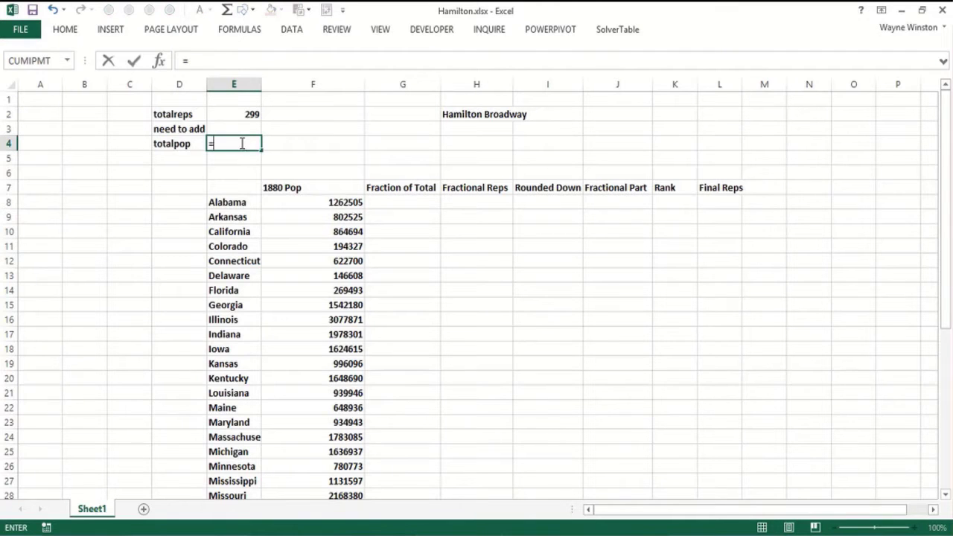
left_click(296, 200)
key("ctrl+shift+Down")
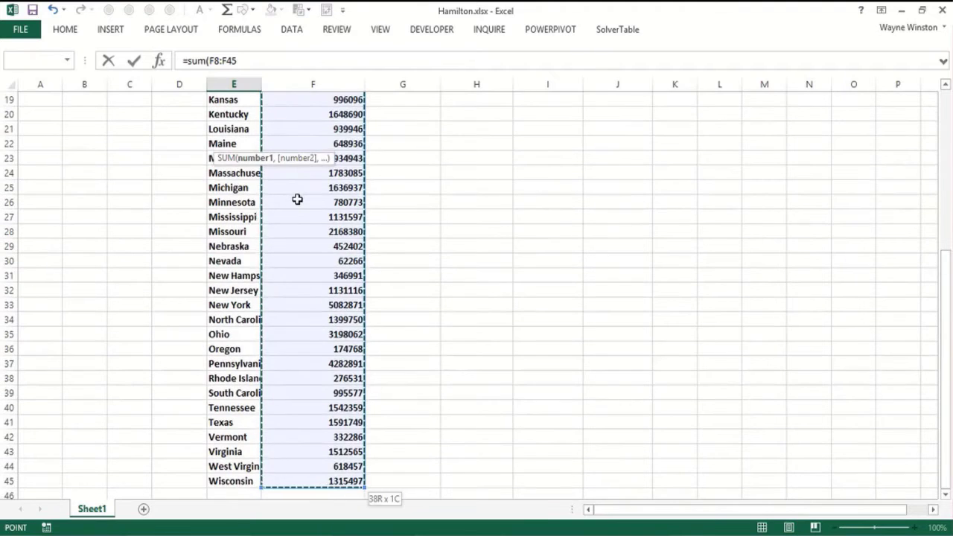
key("Return")
key("Up")
key("Up")
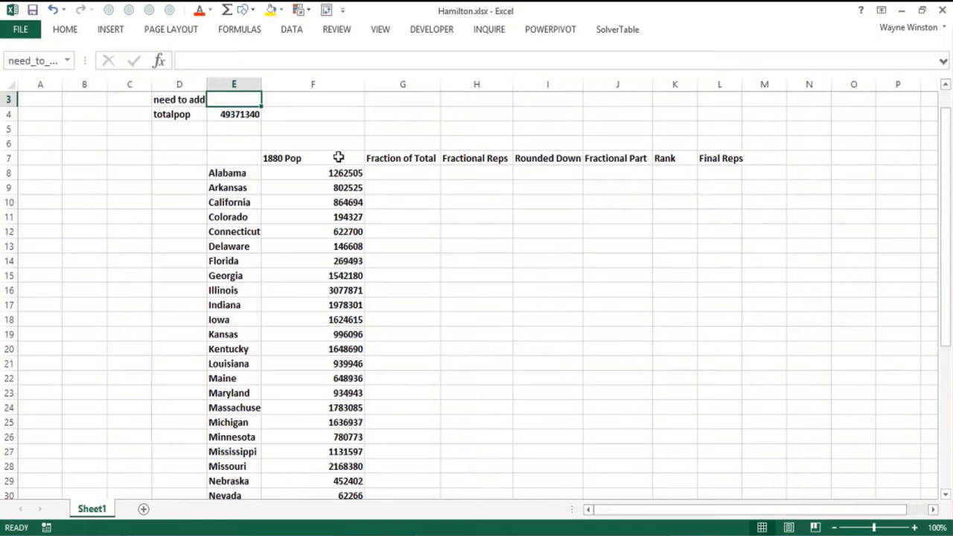
key("Up")
key("Up")
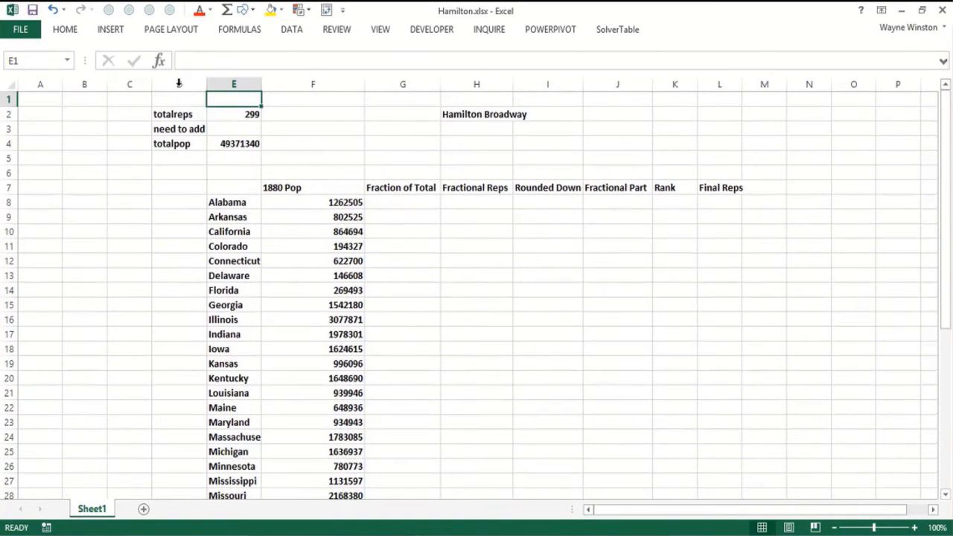
left_click(67, 59)
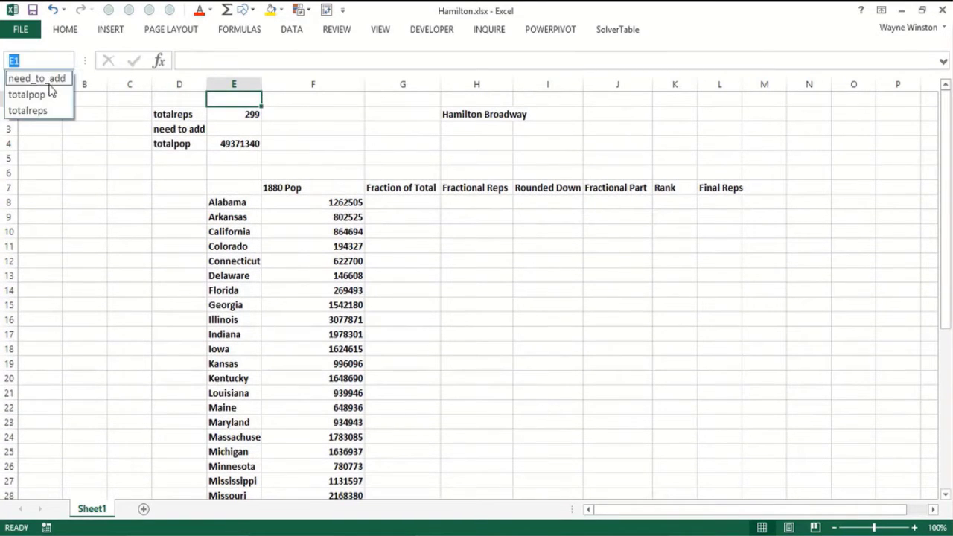
left_click(50, 94)
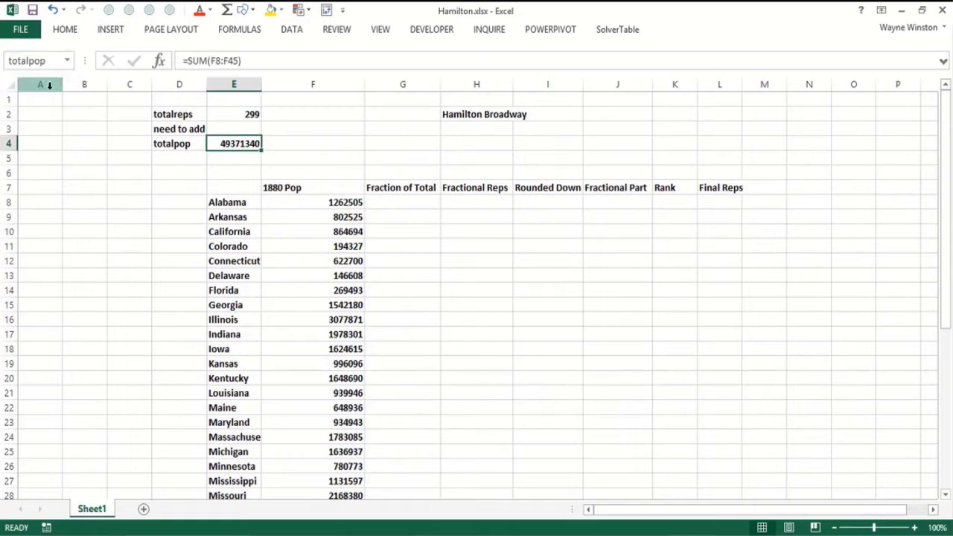
Step: Calculate Alabama's Fraction of Total in G8 as =F8/totalpop and fill the formula down for all states
left_click(422, 201)
type("=")
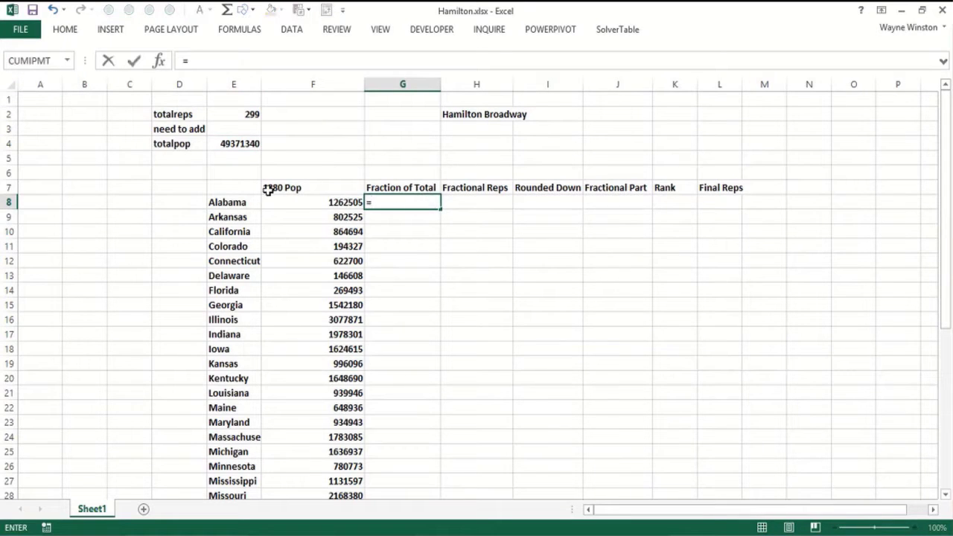
left_click(303, 203)
type("/")
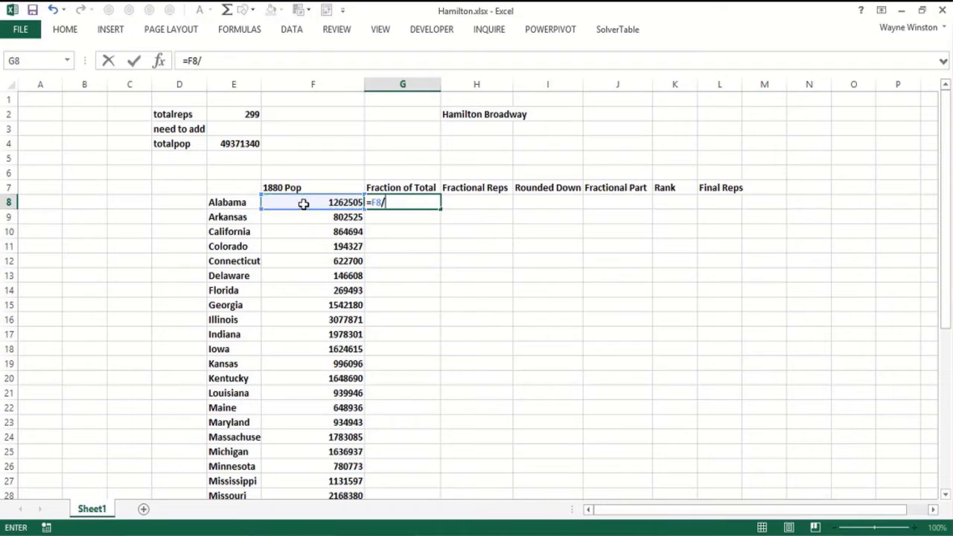
left_click(235, 143)
key("Return")
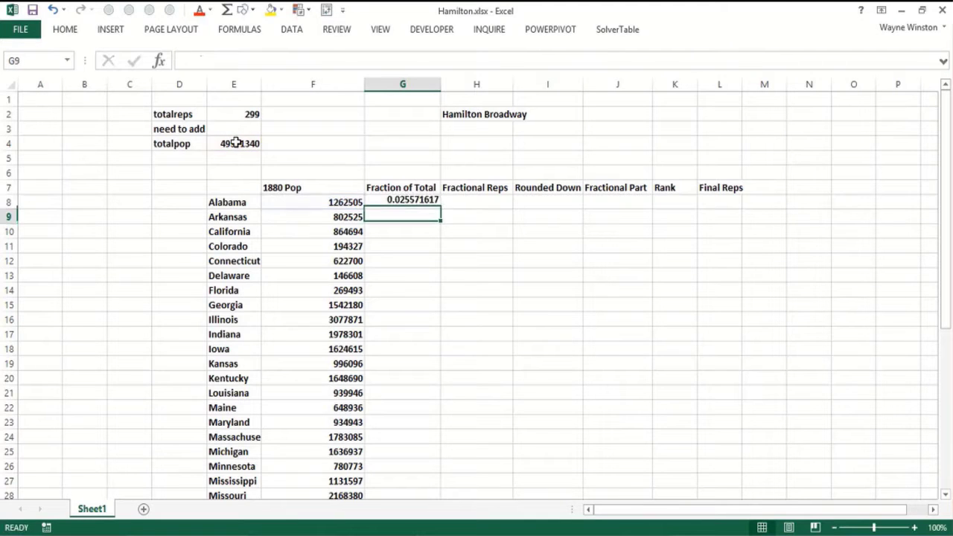
left_click(434, 204)
double_click(441, 209)
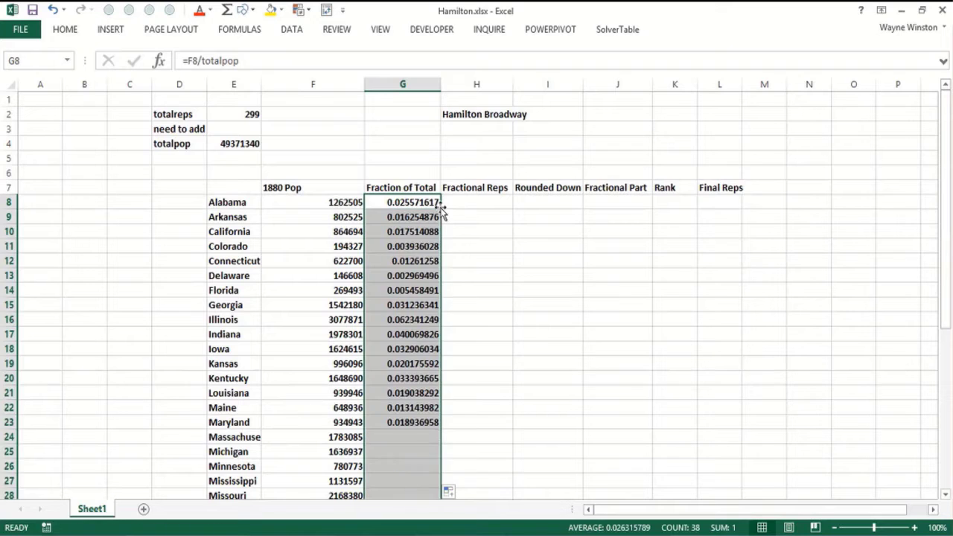
Step: Calculate Alabama's Fractional Reps in H8 with the formula =totalreps*G8
left_click(479, 203)
type("=")
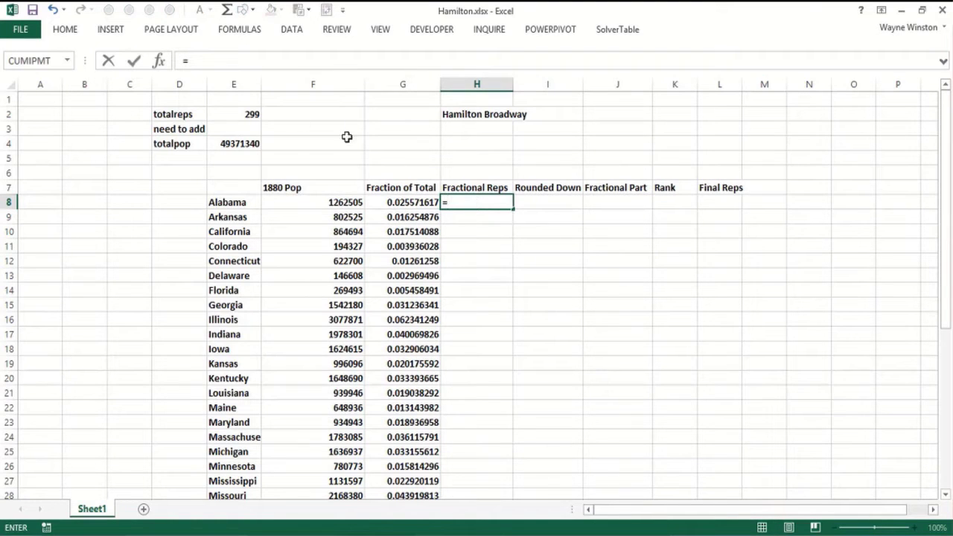
left_click(246, 113)
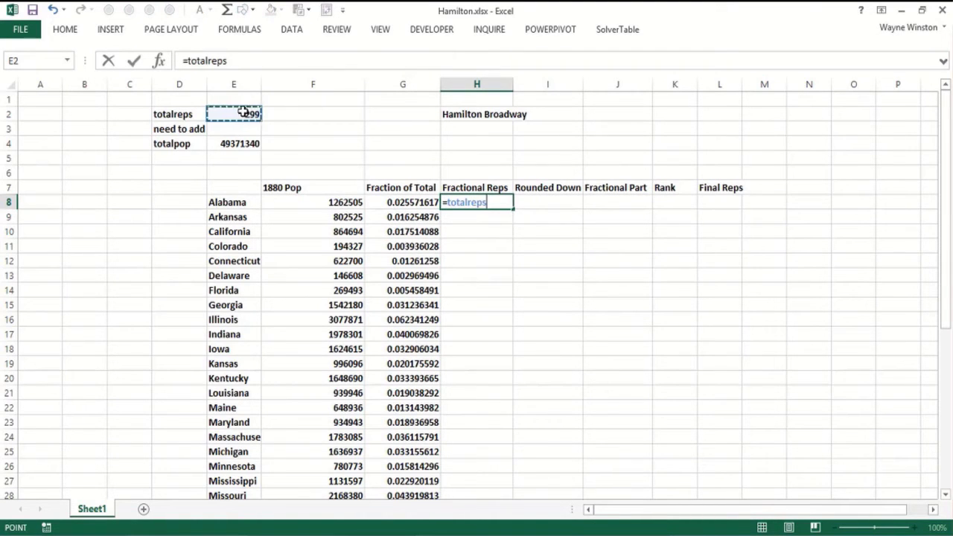
type("*")
left_click(386, 202)
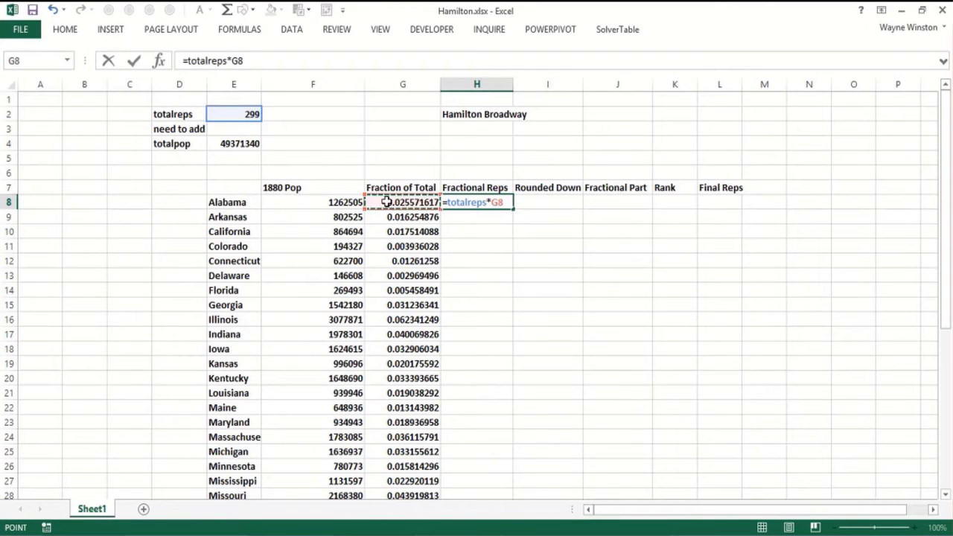
key("Return")
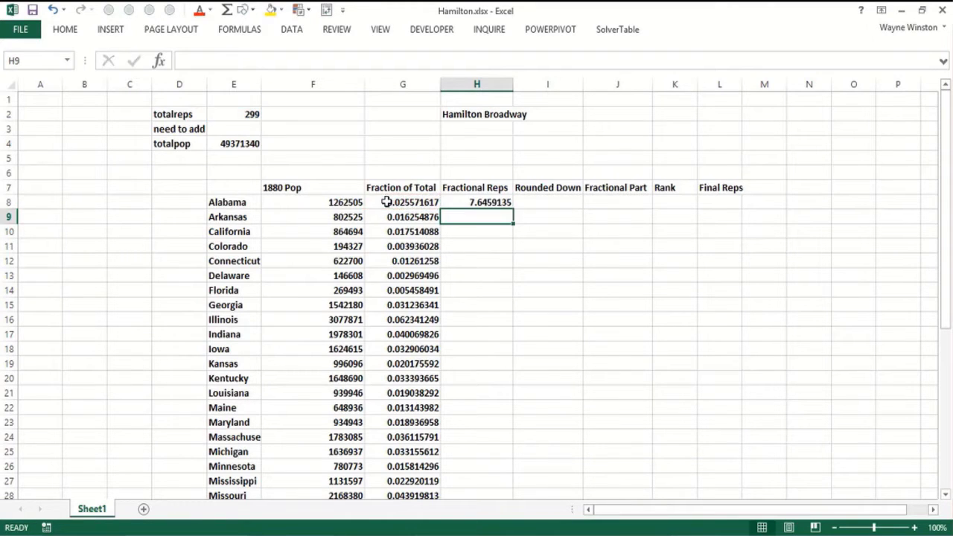
Step: Fill the Fractional Reps formula from H8 down for all states and sum that column in H5
left_click(492, 202)
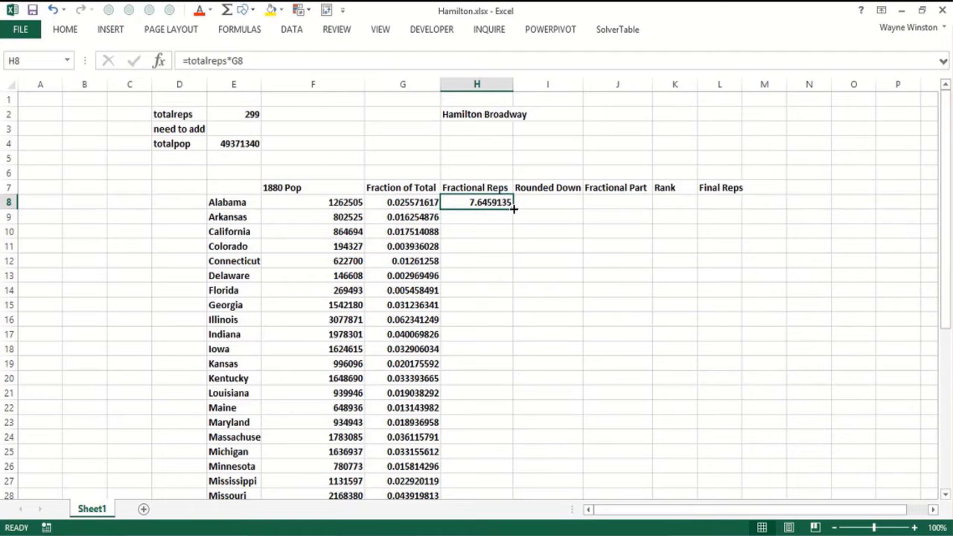
double_click(513, 209)
left_click(482, 156)
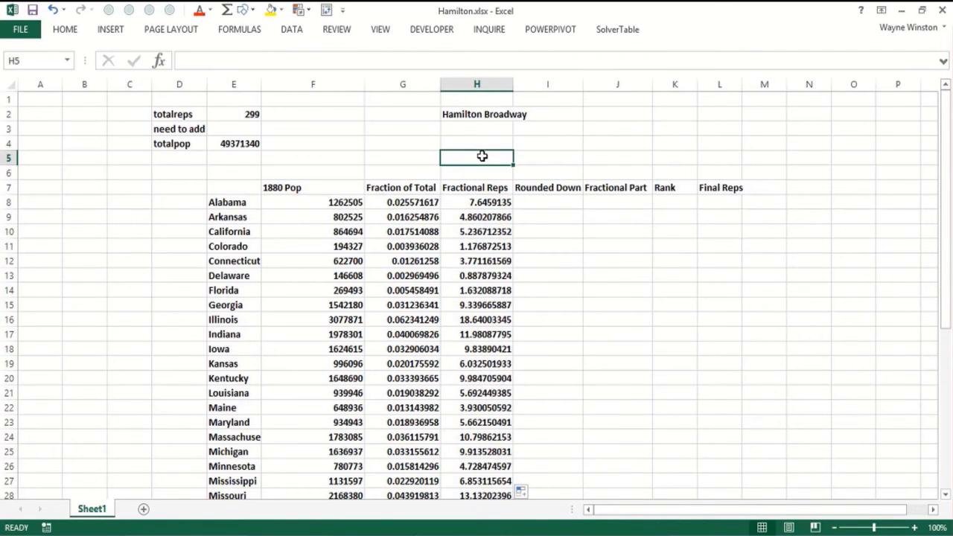
type("=sum(")
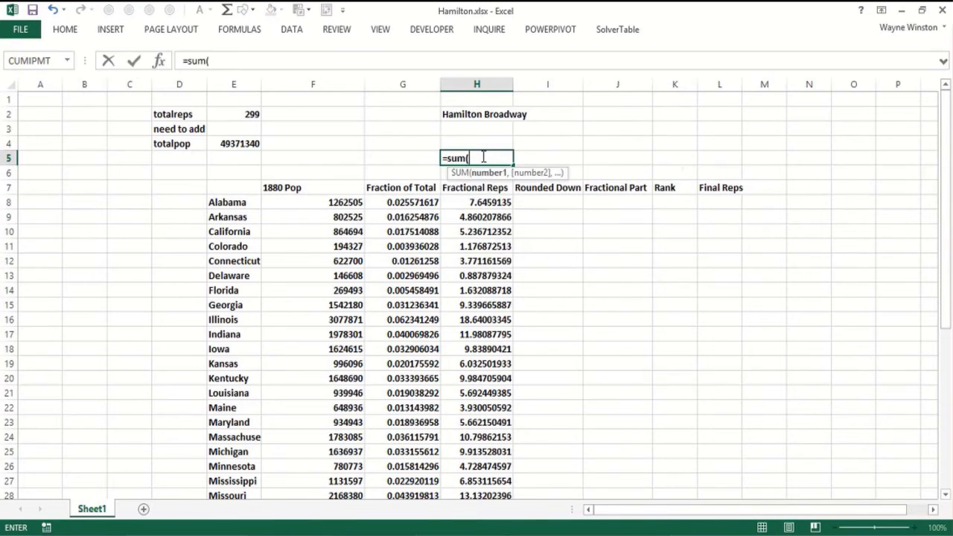
left_click(491, 203)
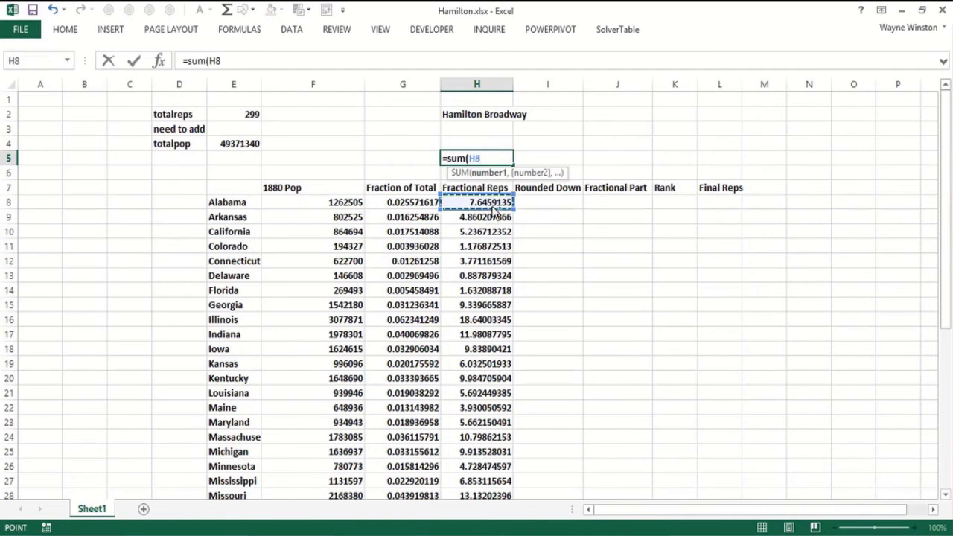
key("ctrl+shift+Down")
key("shift+Return")
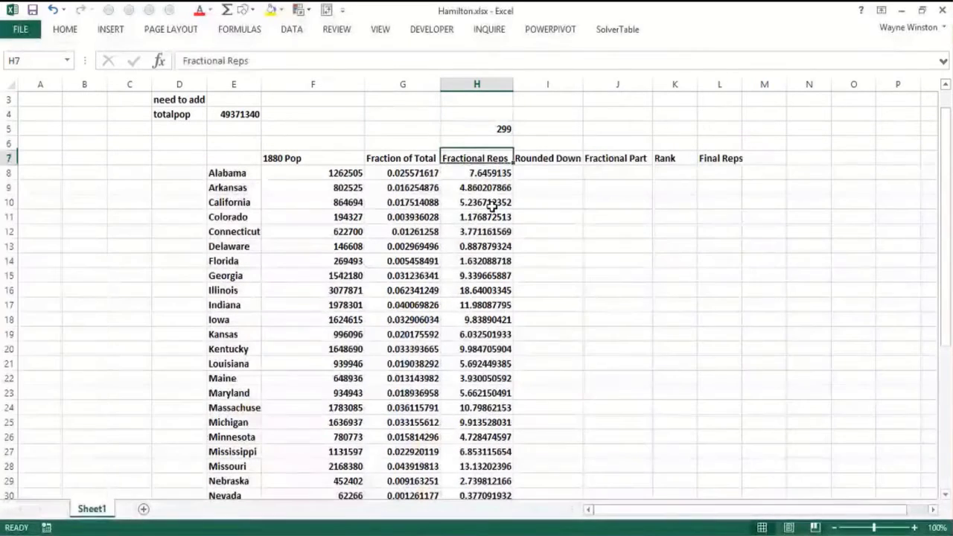
Step: Calculate Alabama's Rounded Down value in I8 as =ROUNDDOWN(H8,0) and fill the formula down for all states
key("Down")
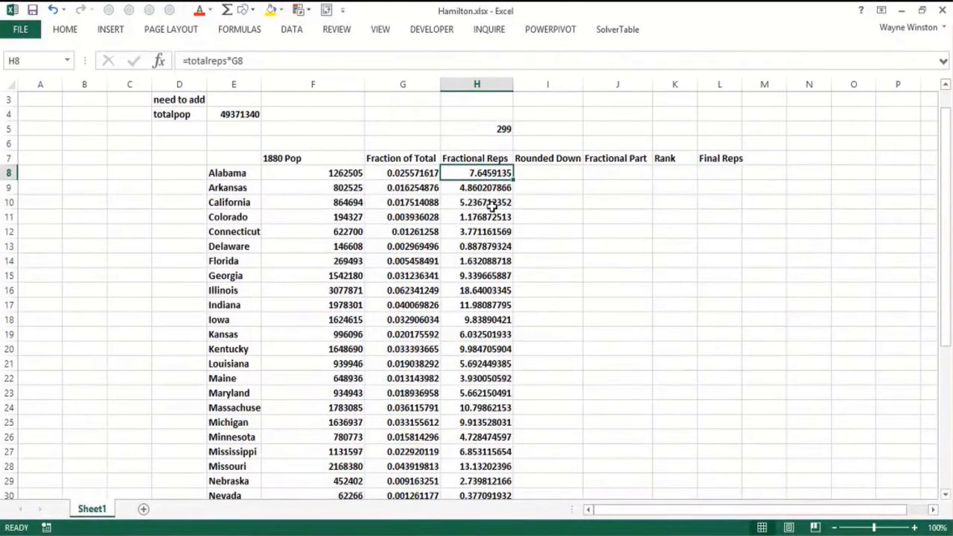
key("Right")
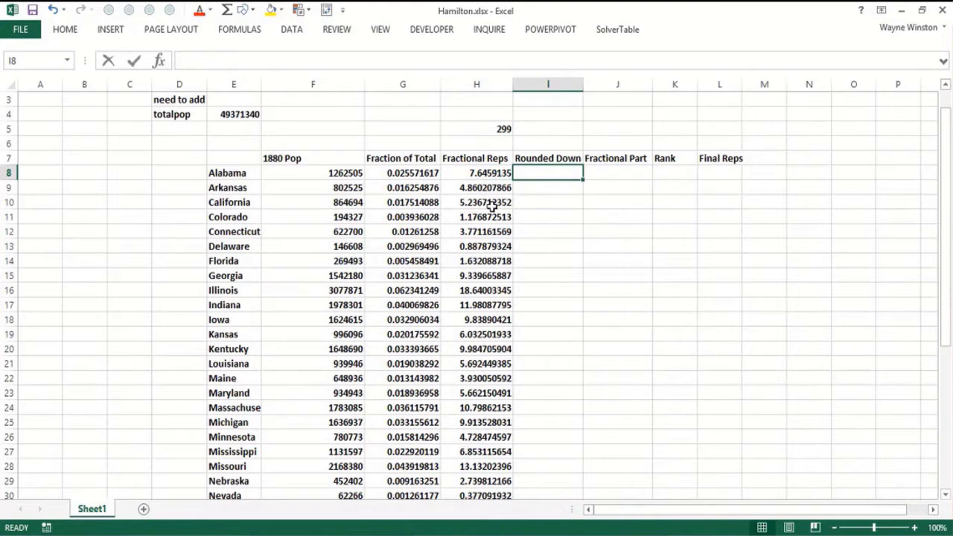
type("=ro")
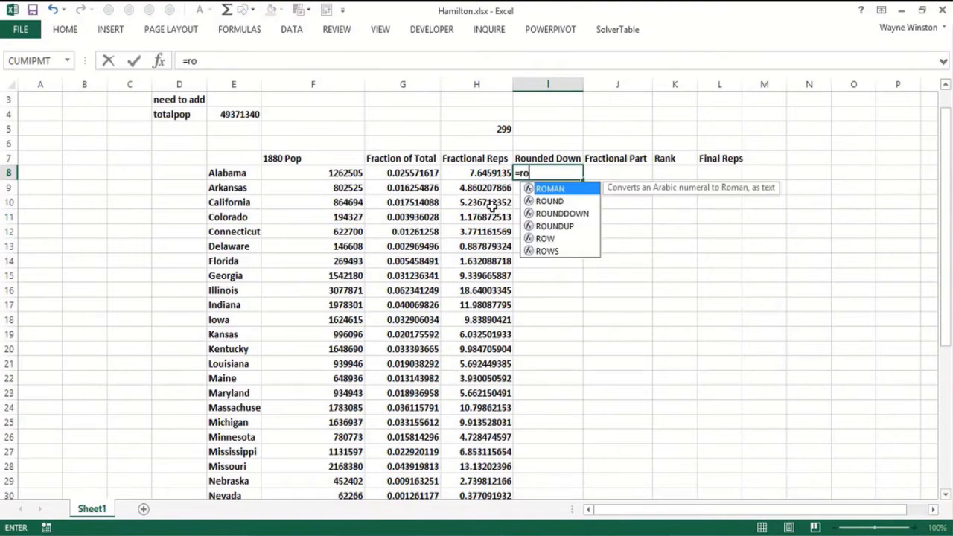
type("unddown(")
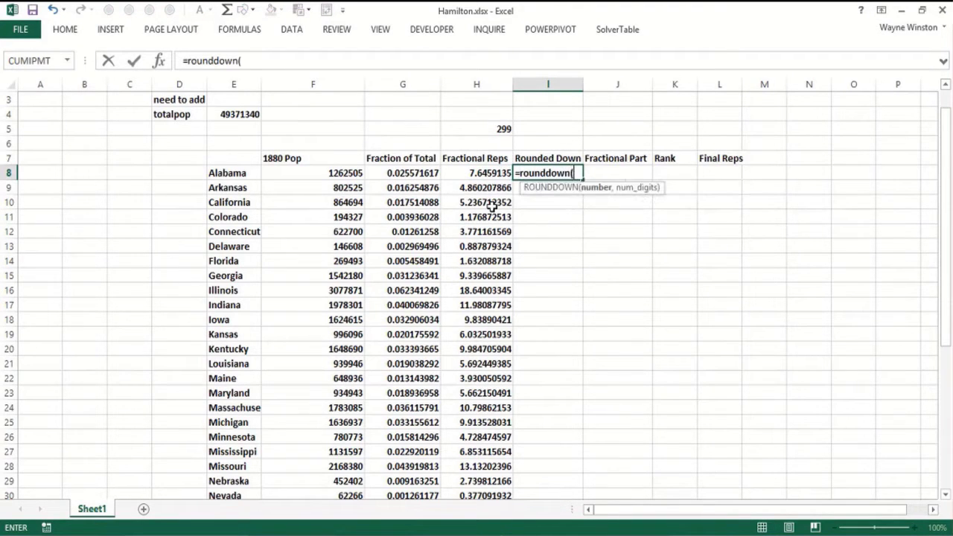
left_click(471, 176)
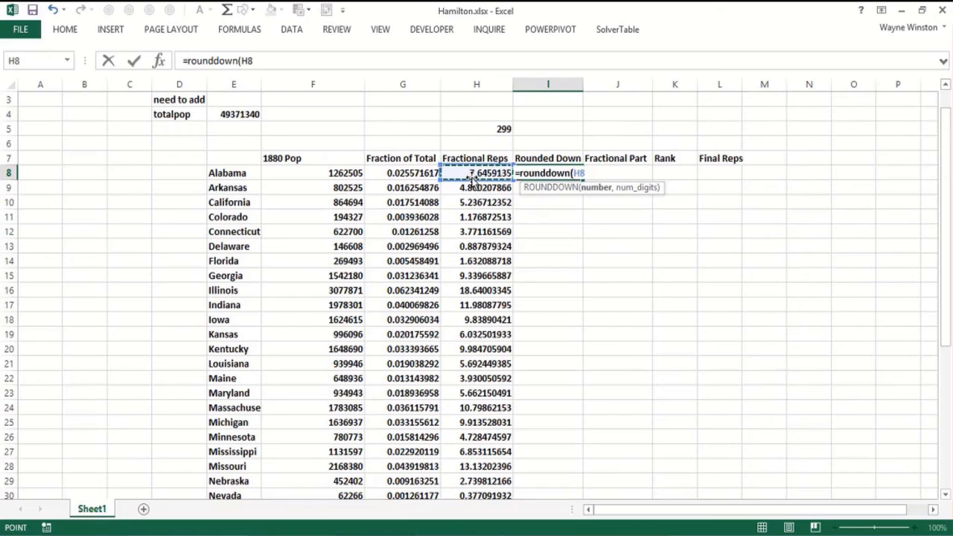
type(",0")
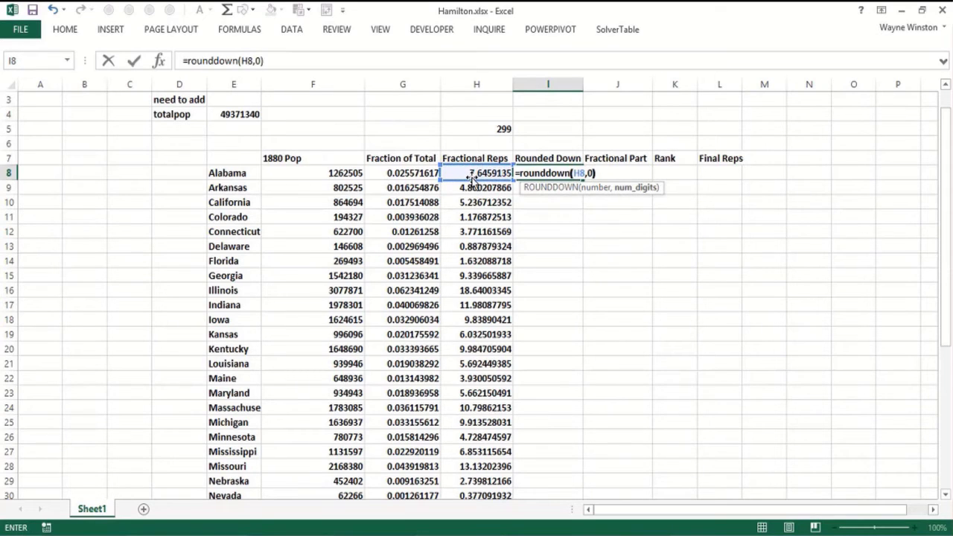
type(")")
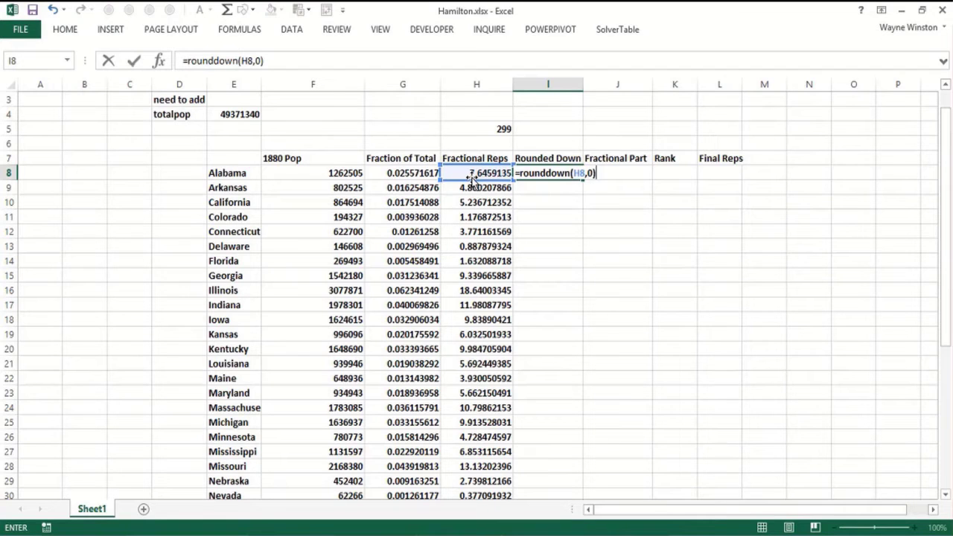
key("Return")
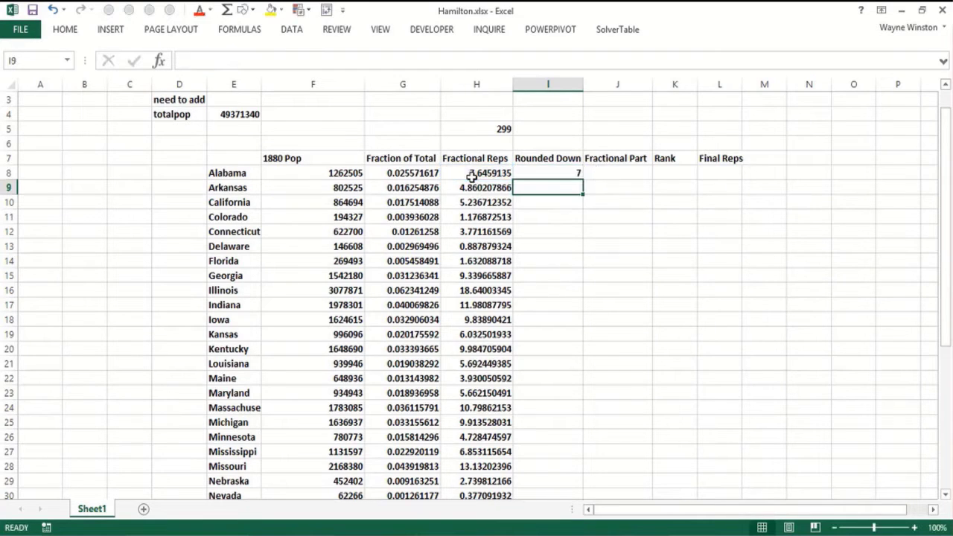
left_click(560, 175)
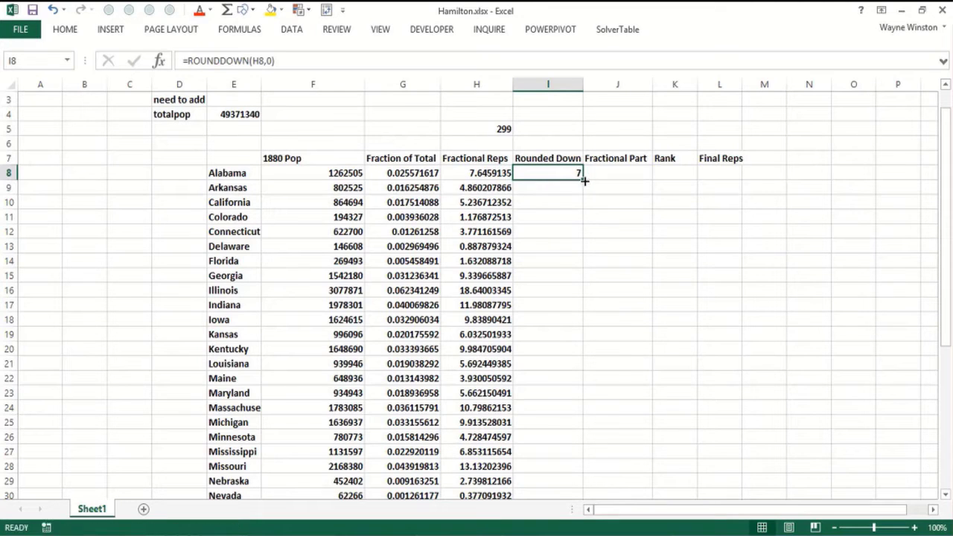
double_click(583, 180)
left_click(617, 179)
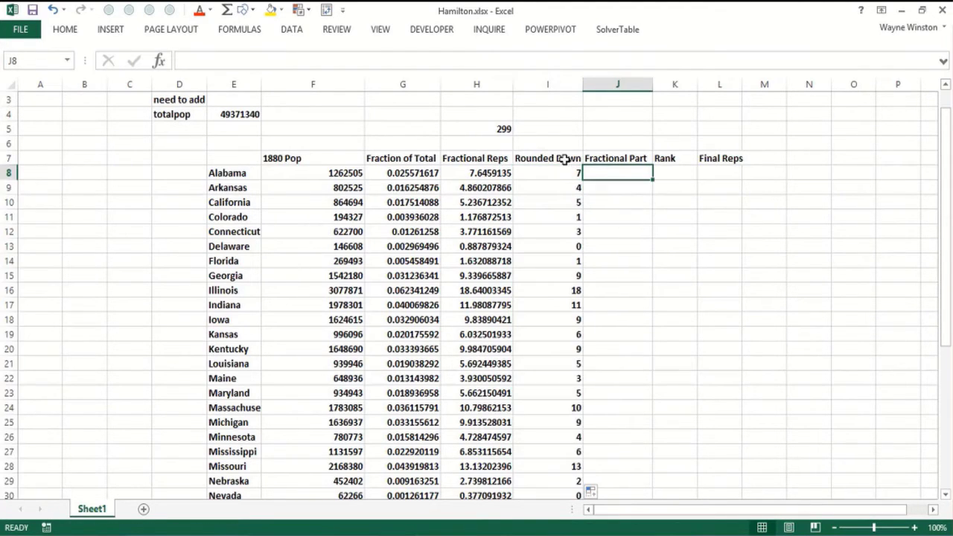
Step: Sum the Rounded Down values in I8:I45 in cell I6 above the column heading
left_click(242, 100)
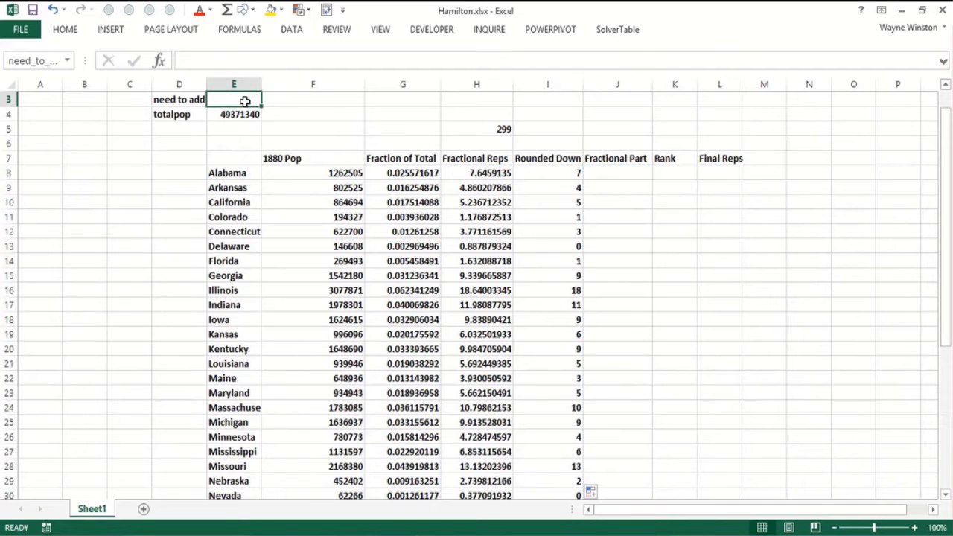
key("Up")
key("Up")
key("Down")
key("Down")
key("Right")
key("Right")
key("Right")
key("Right")
key("Right")
key("Right")
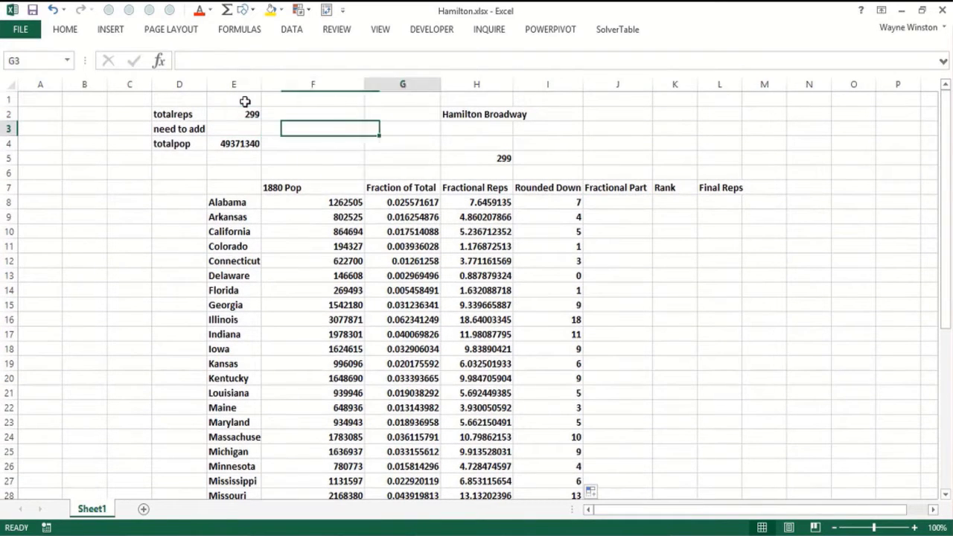
key("Down")
key("Down")
key("Down")
key("Left")
key("Left")
type("=su")
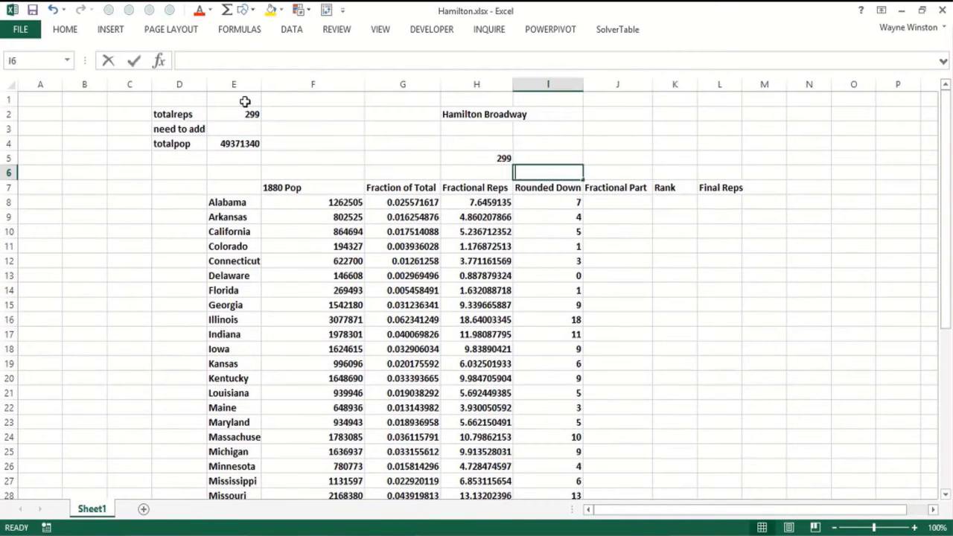
type("m(")
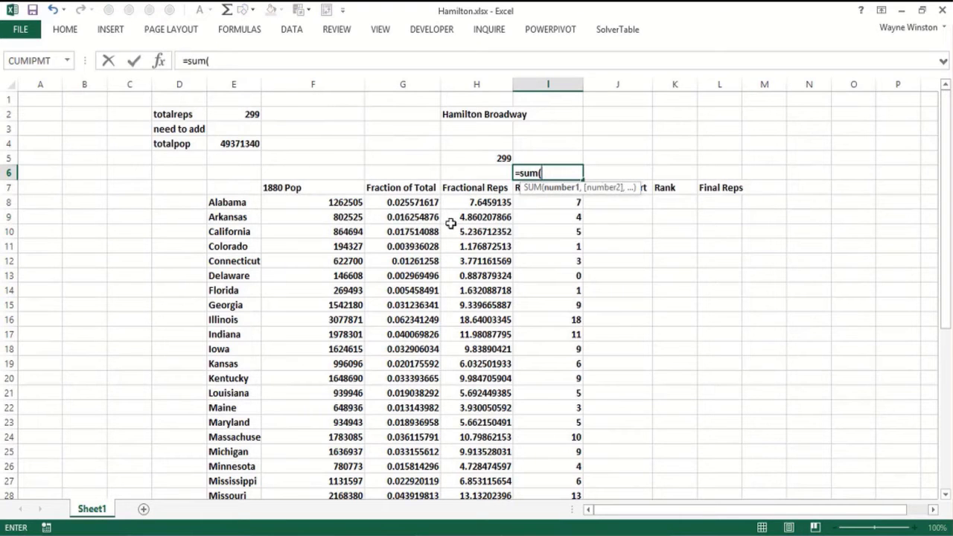
left_click(535, 204)
key("ctrl+shift+Down")
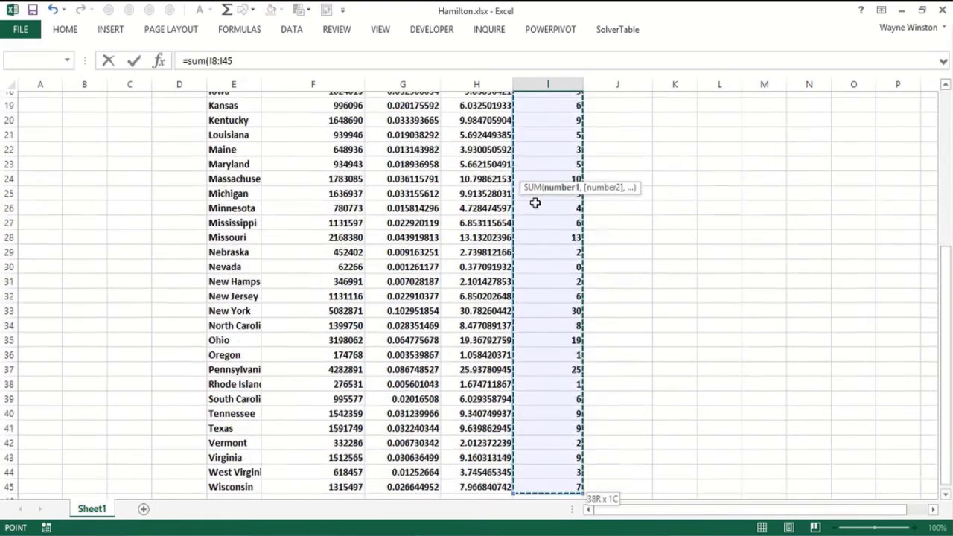
key("Return")
Step: Calculate the need to add value in E3 with the formula =totalreps-I6
key("Up")
key("Up")
key("Up")
key("Up")
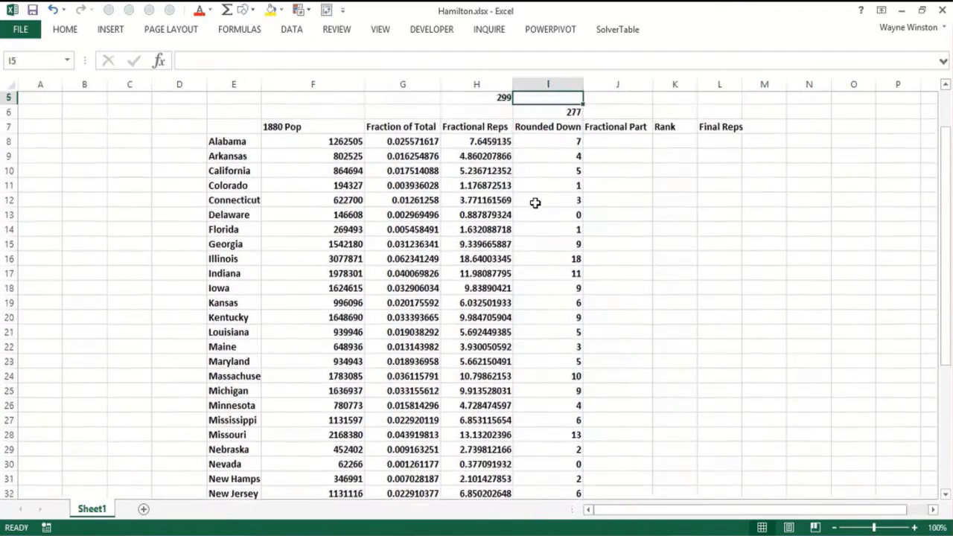
key("Up")
key("Down")
key("Down")
key("Down")
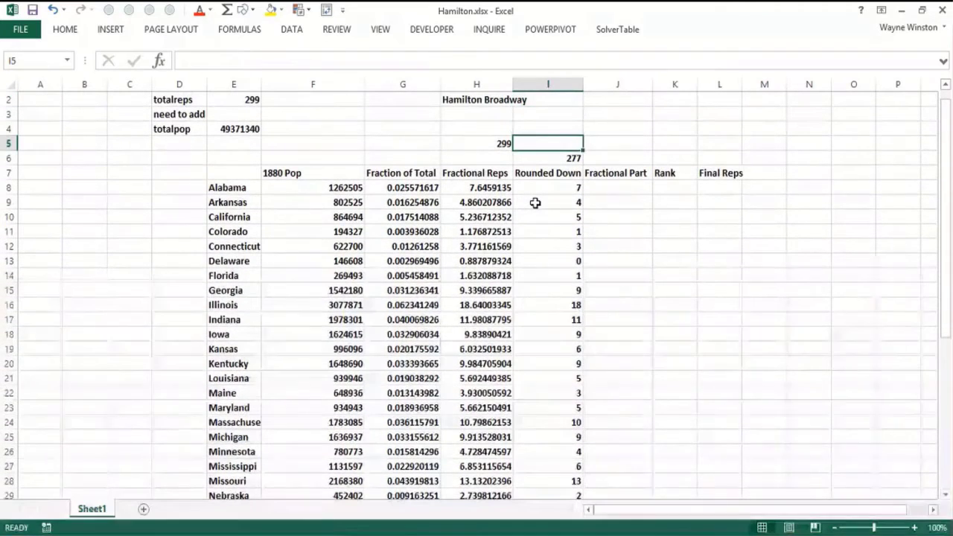
key("Left")
key("Left")
key("Left")
key("Left")
key("Up")
key("Up")
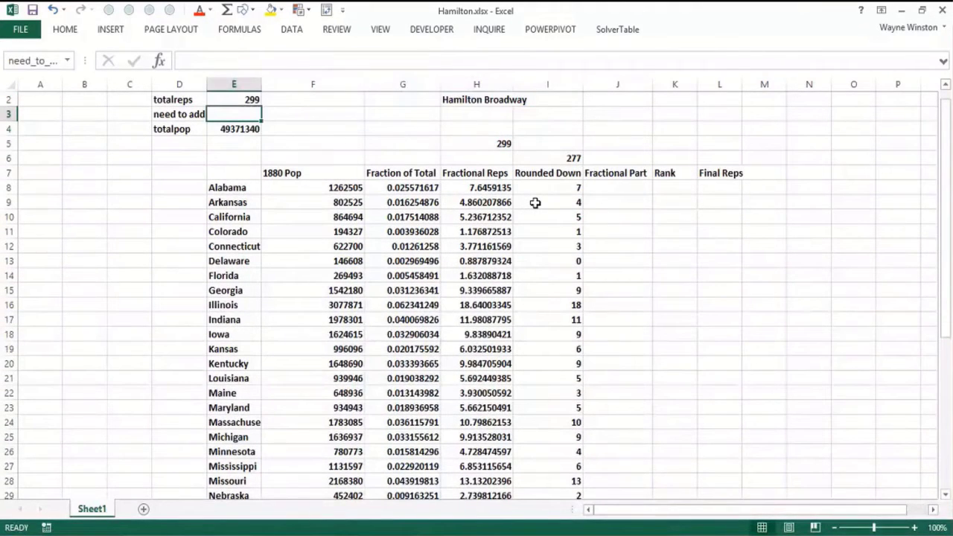
type("=")
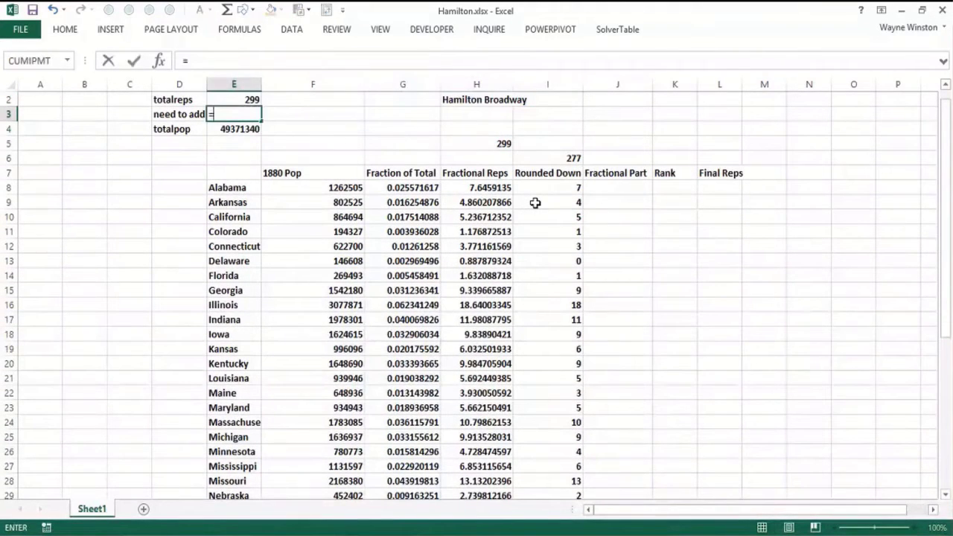
left_click(245, 99)
type("-")
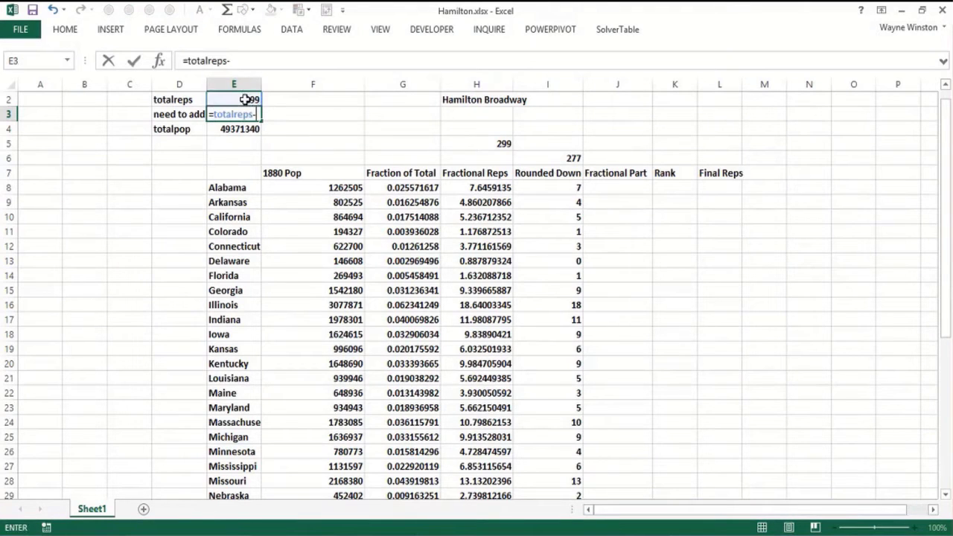
left_click(543, 158)
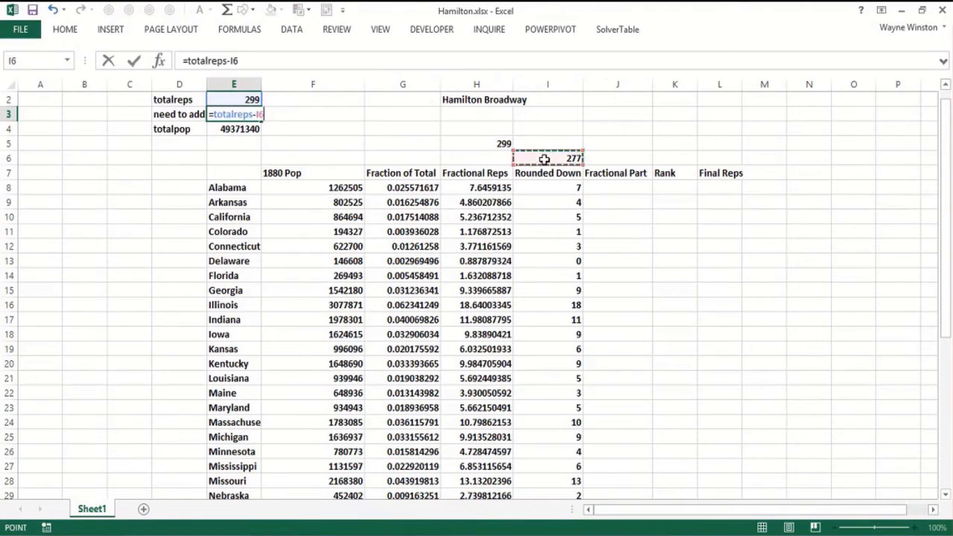
key("Return")
key("Right")
key("Right")
key("Right")
key("Right")
key("Right")
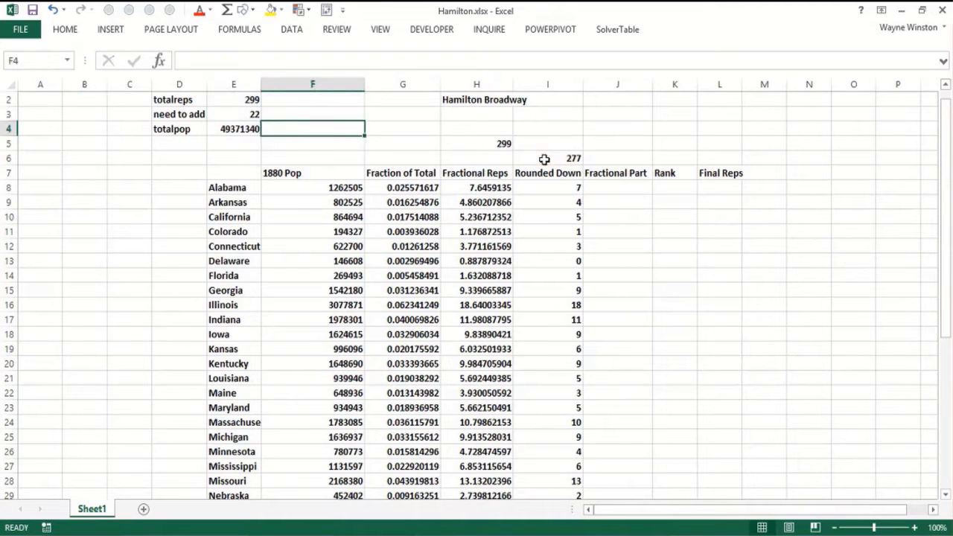
key("Down")
key("Down")
key("Down")
key("Down")
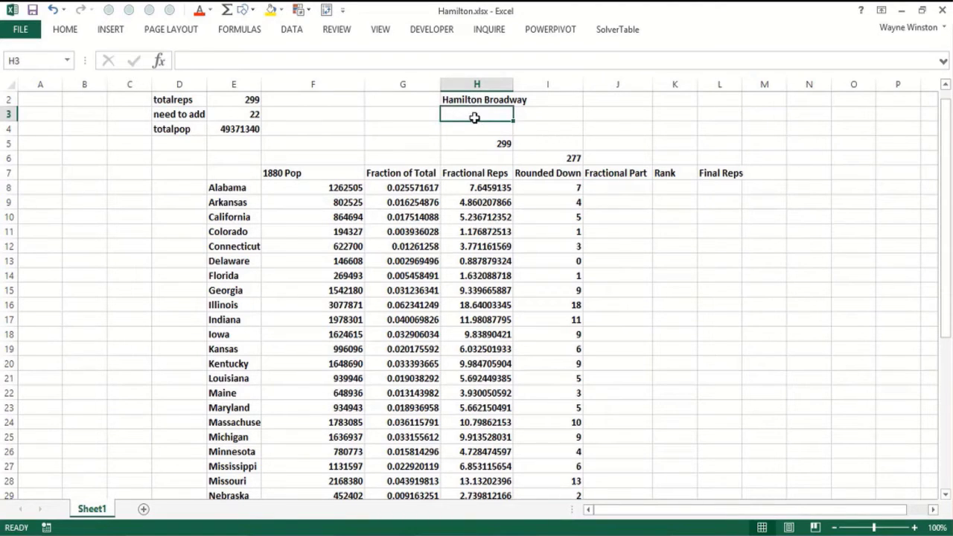
Step: Enter the note "Alabama Paradox" in H3, directly below the Hamilton Broadway note
type("Alabama")
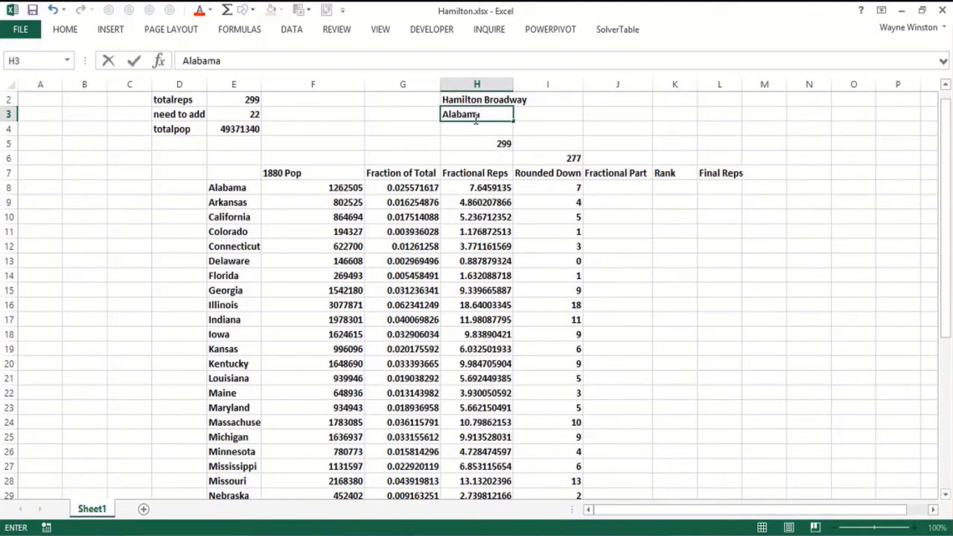
type(" Paradox")
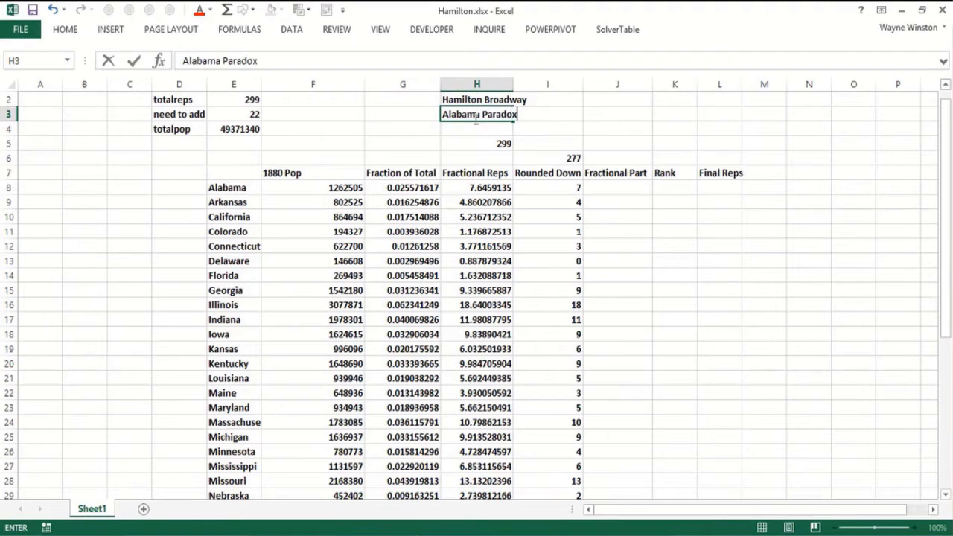
key("Return")
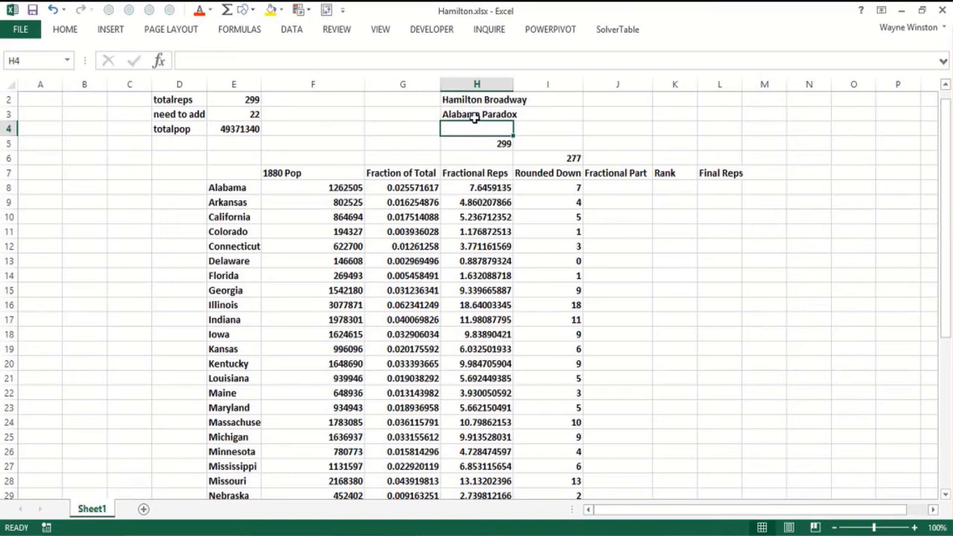
Step: Calculate Alabama's Fractional Part in J8 with the formula =H8-I8
left_click(618, 192)
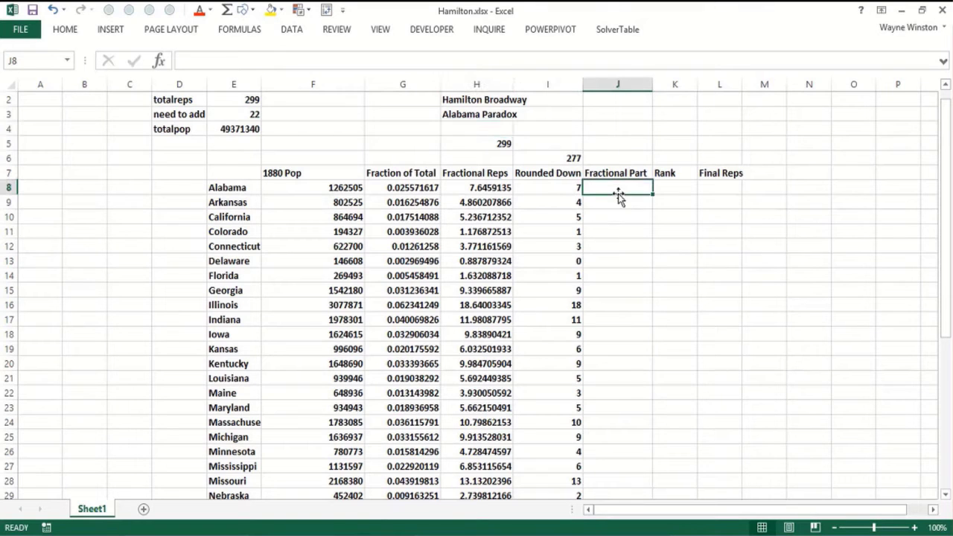
type("=")
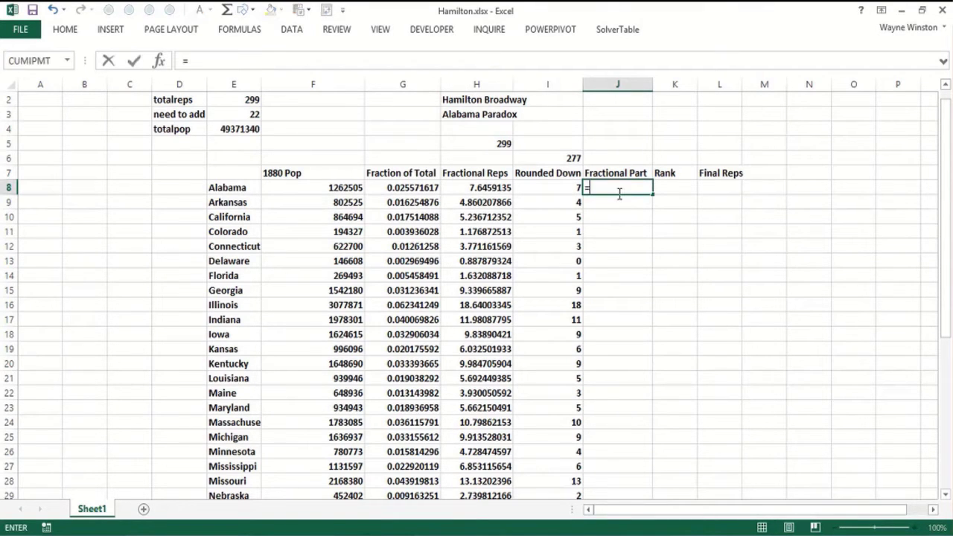
left_click(493, 188)
type("-")
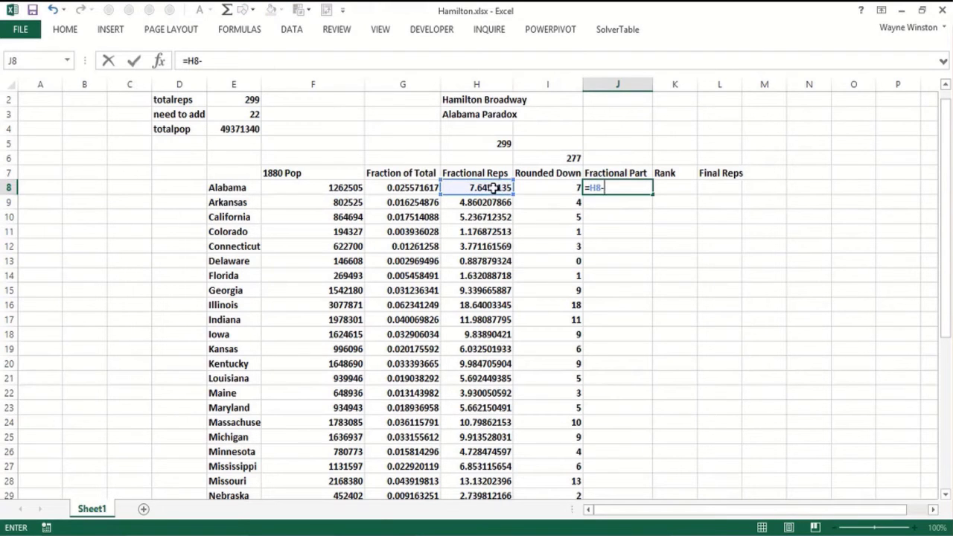
left_click(564, 191)
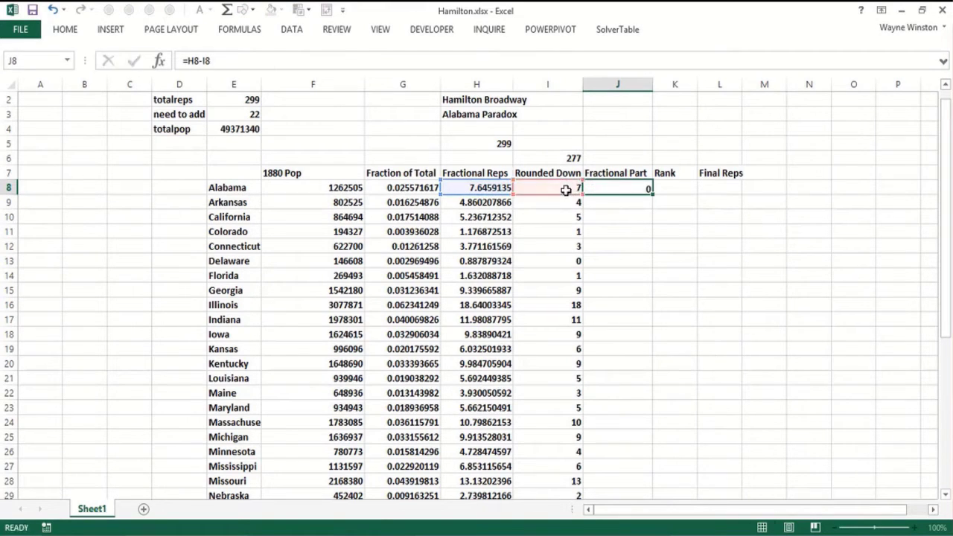
Step: Fill the Fractional Part formula from J8 down through J45 for all the states
key("Return")
left_click(629, 188)
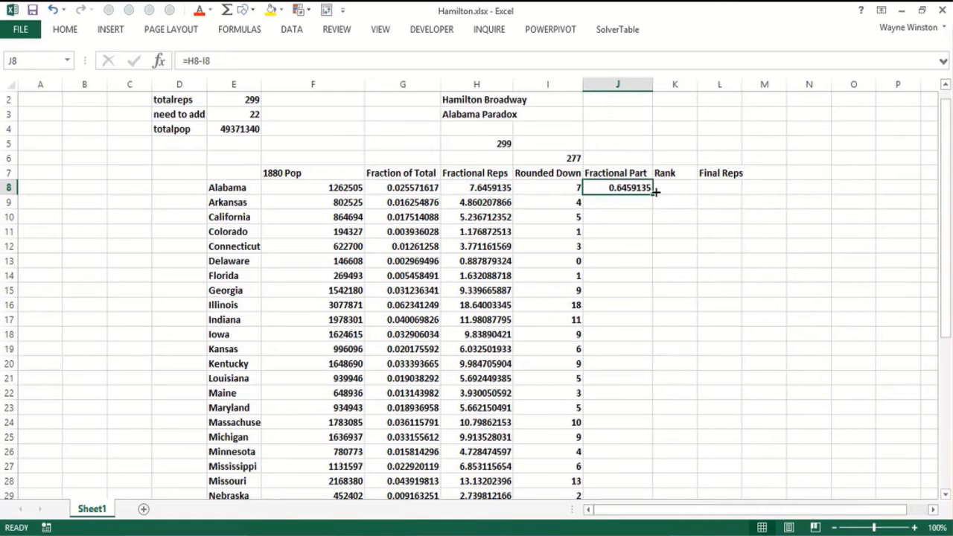
double_click(654, 192)
Step: Rank Alabama's fractional part in K8 in descending order with the formula =RANK(J8,$J$8:$J$45,0)
left_click(675, 187)
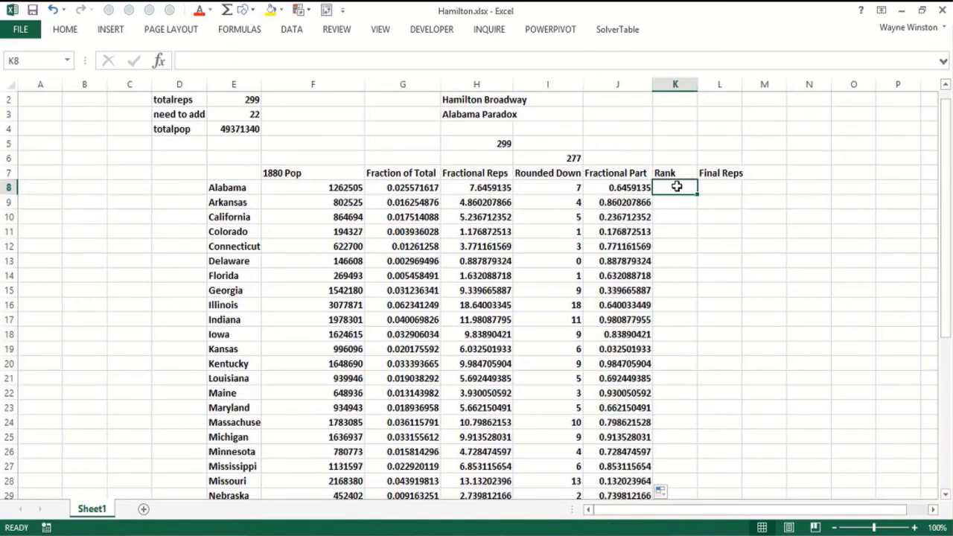
type("=rank(")
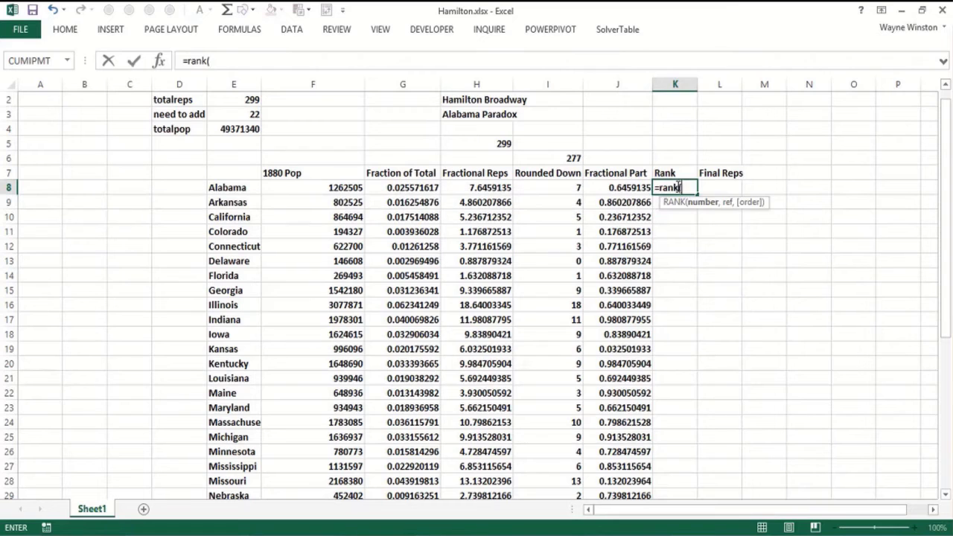
left_click(624, 185)
type(",")
left_click(624, 185)
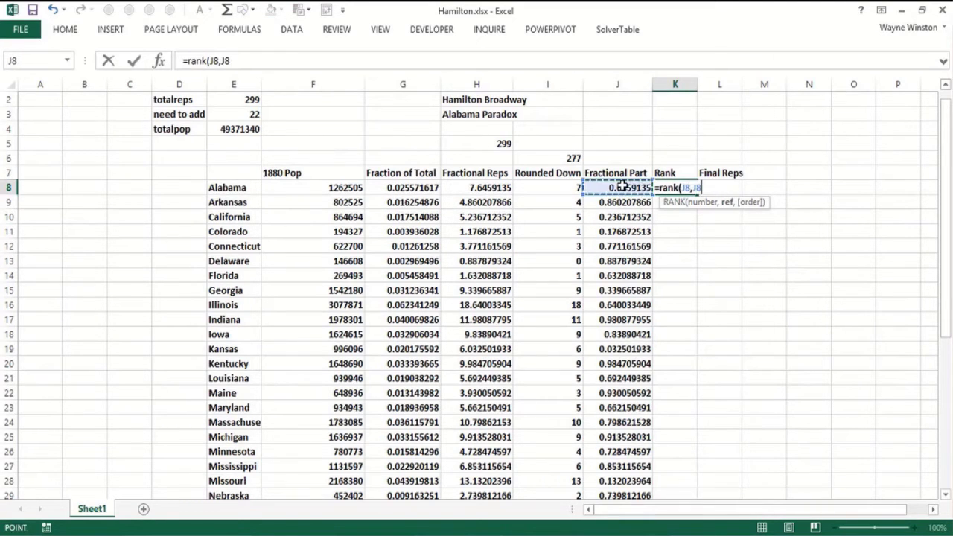
key("ctrl+shift+Down")
key("F4")
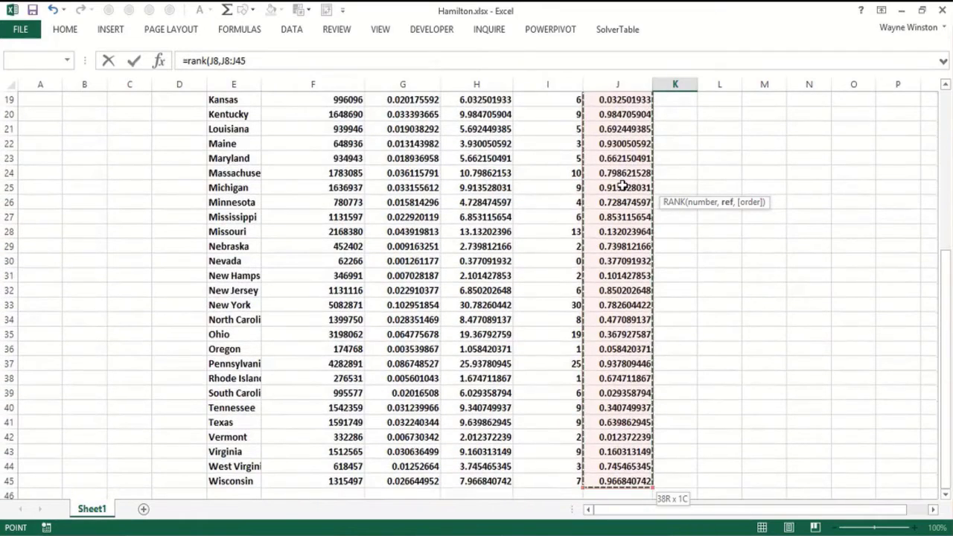
type(",0)")
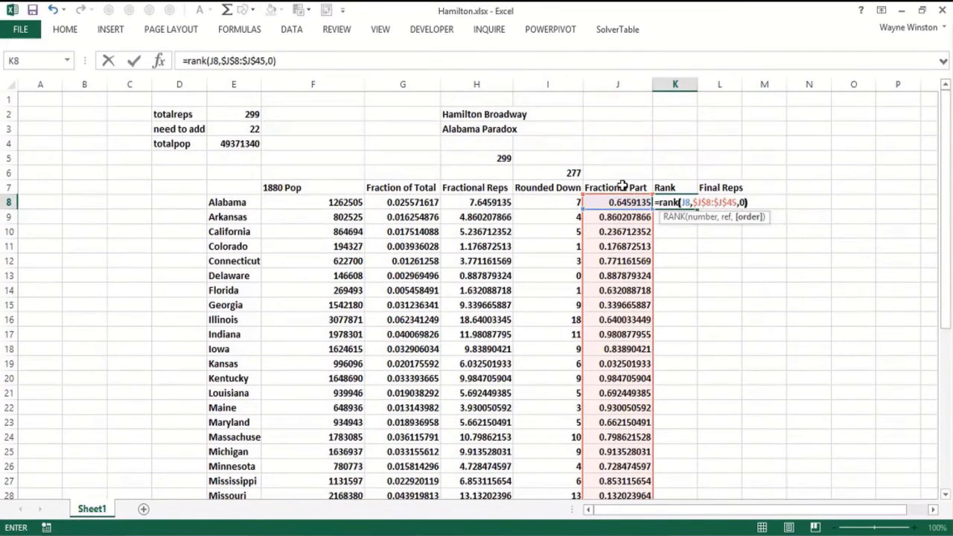
key("Return")
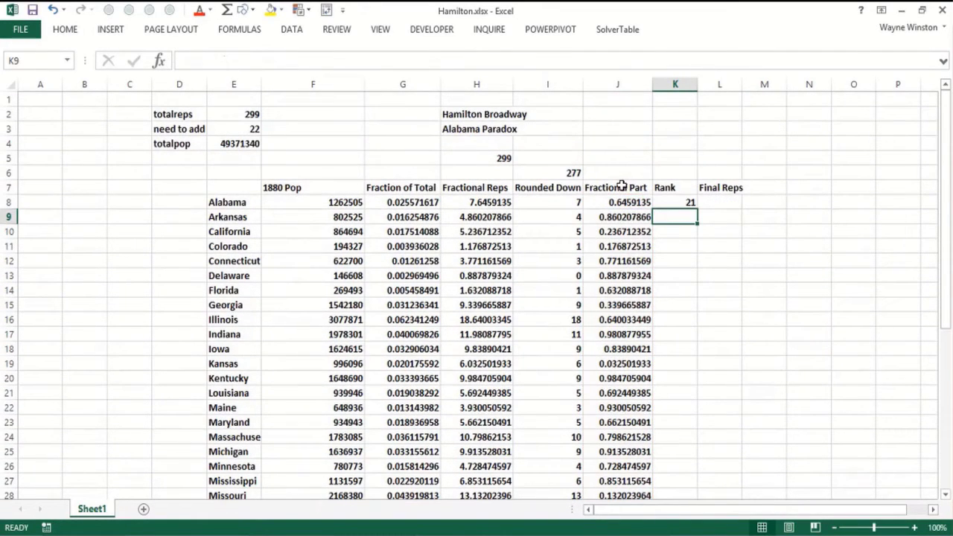
Step: Copy the Rank formula from K8 down through K45 and check the copied ranks for Arkansas and Kentucky
left_click(675, 199)
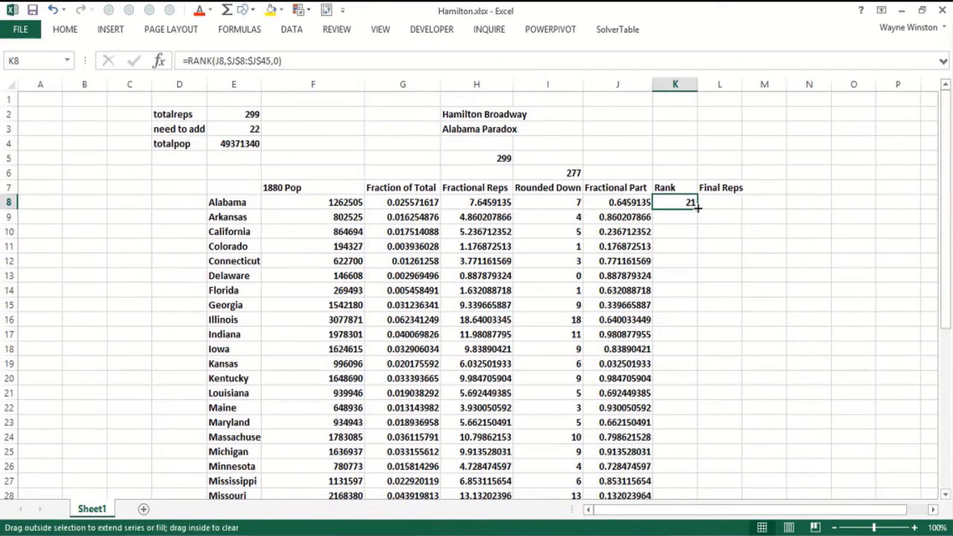
double_click(695, 209)
left_click(672, 217)
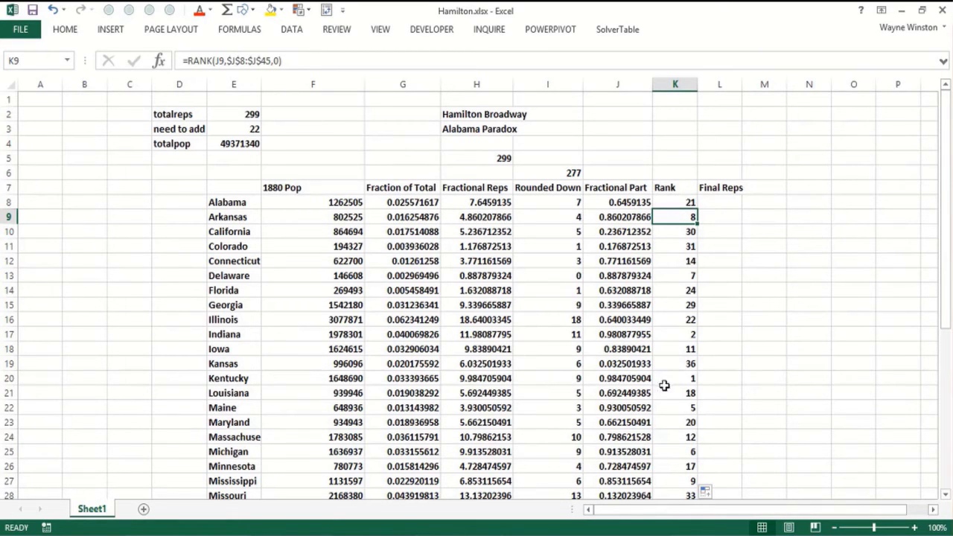
left_click(686, 378)
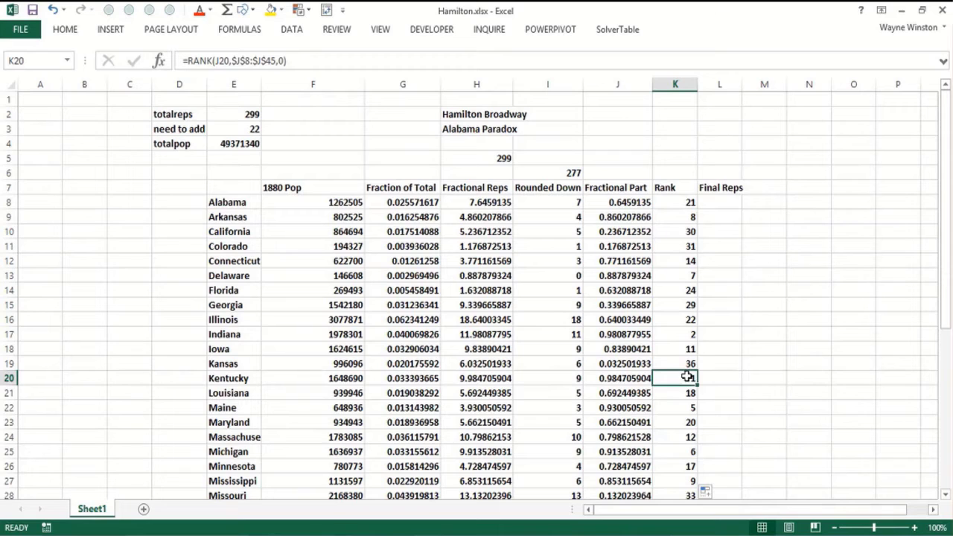
Step: Calculate Alabama's Final Reps in L8 with =IF(K8<=need_to_add,I8+1,I8) and fill the formula down through L45
left_click(723, 204)
type("=")
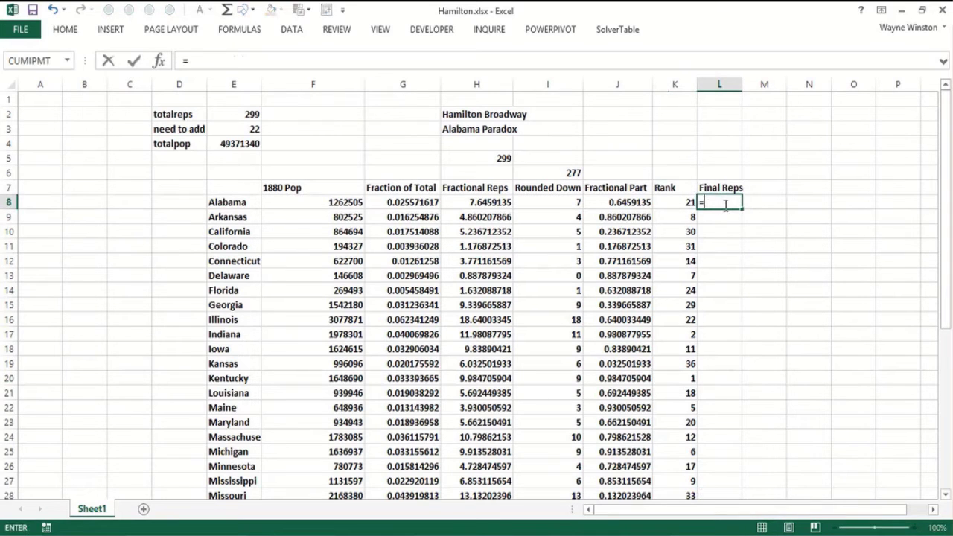
type("if(")
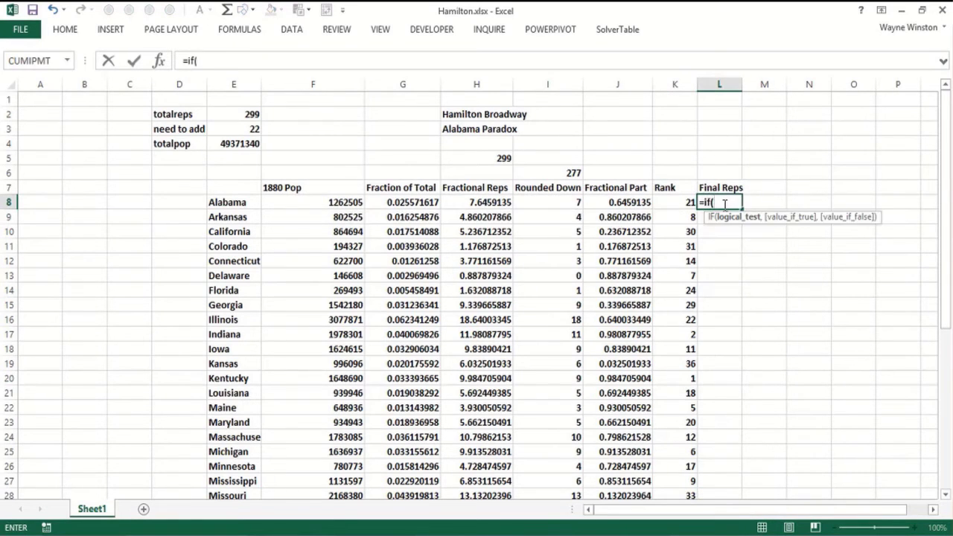
left_click(681, 205)
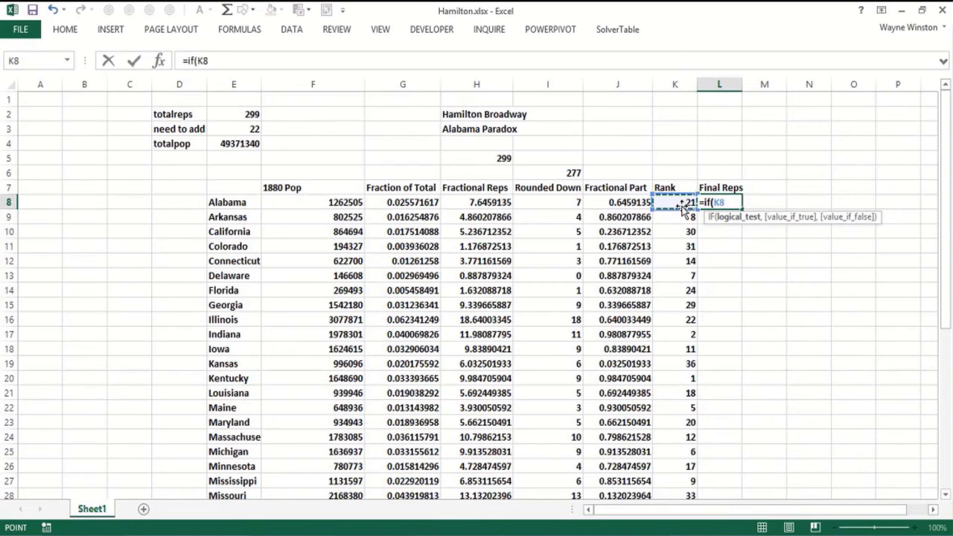
type("<=")
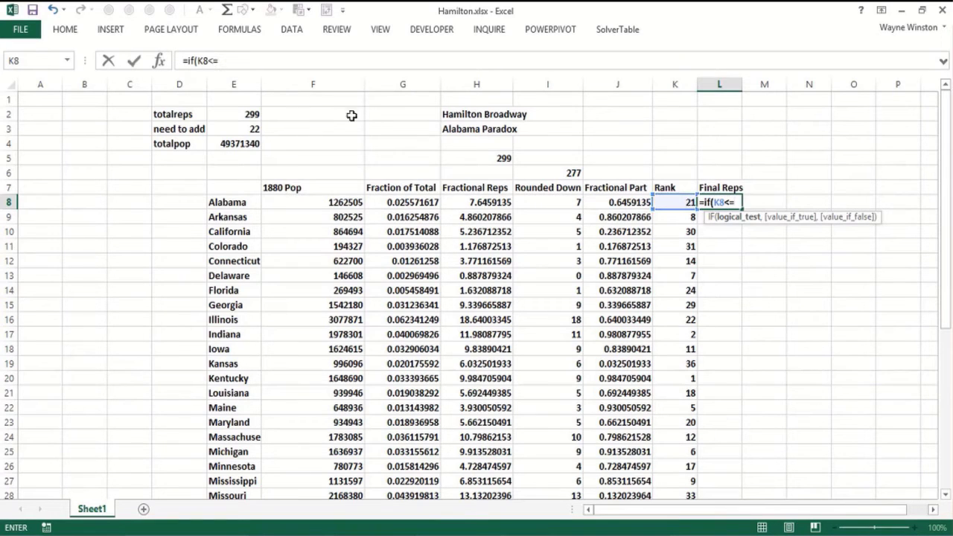
left_click(233, 129)
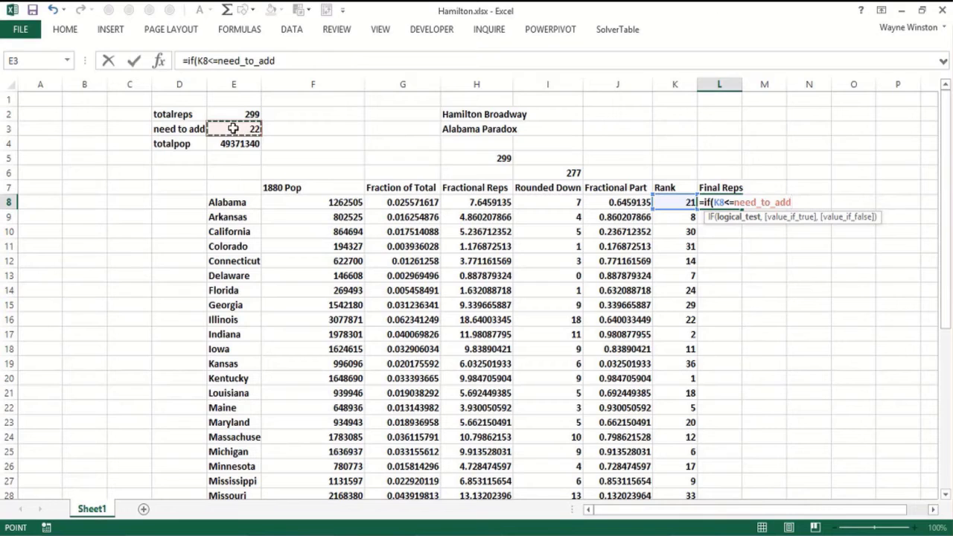
type(",")
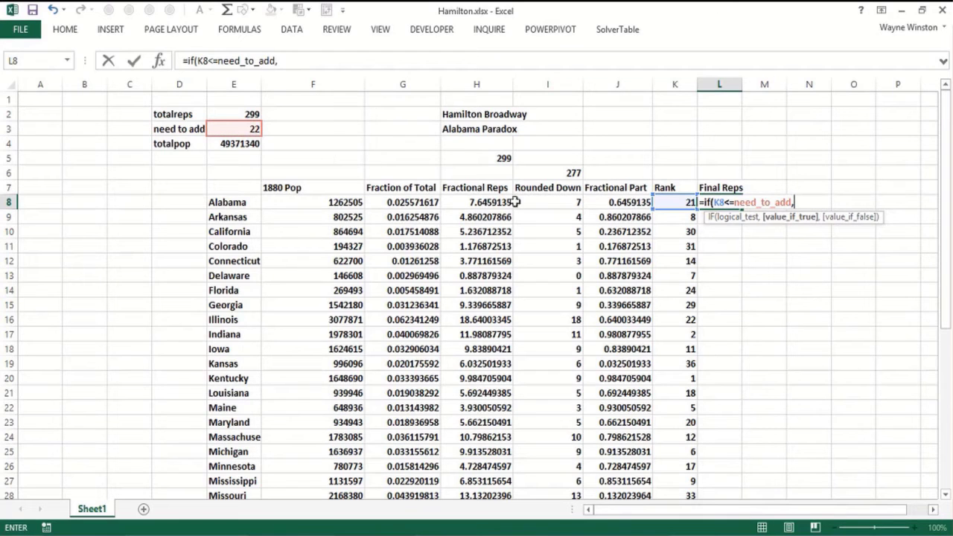
left_click(557, 202)
type("+1")
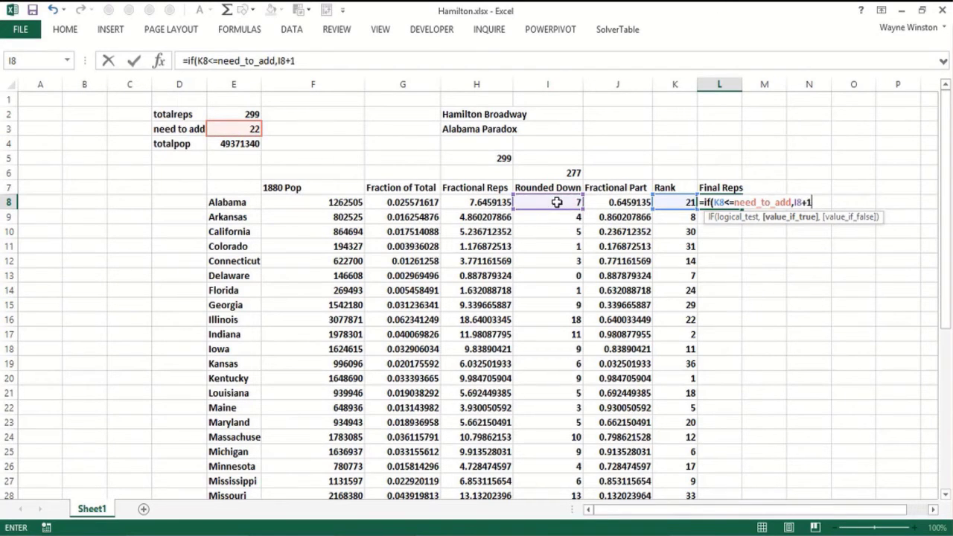
type(",")
left_click(557, 201)
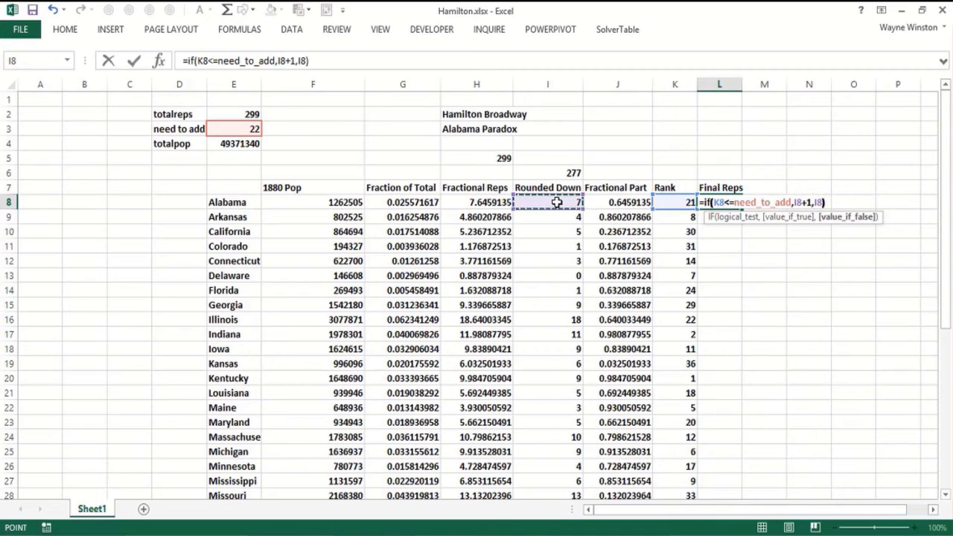
key("Return")
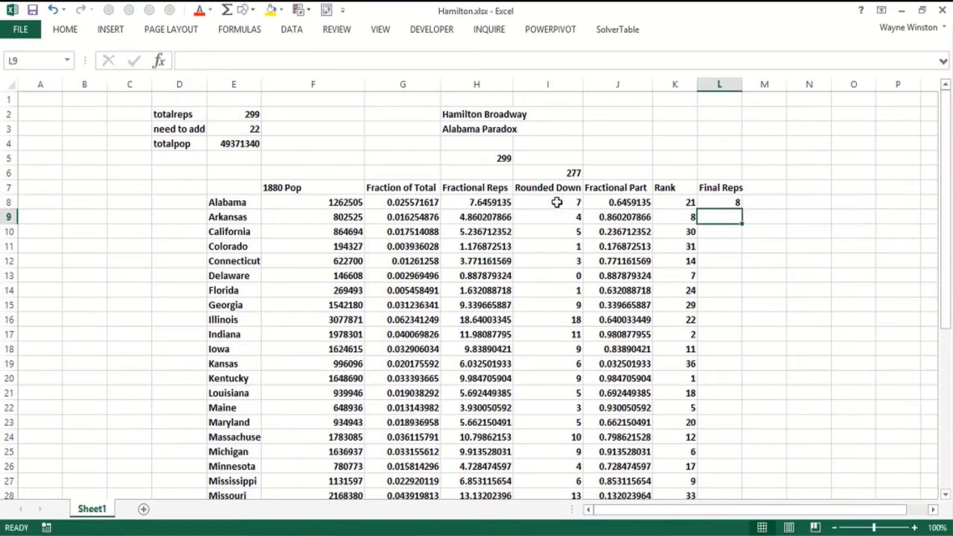
left_click(733, 201)
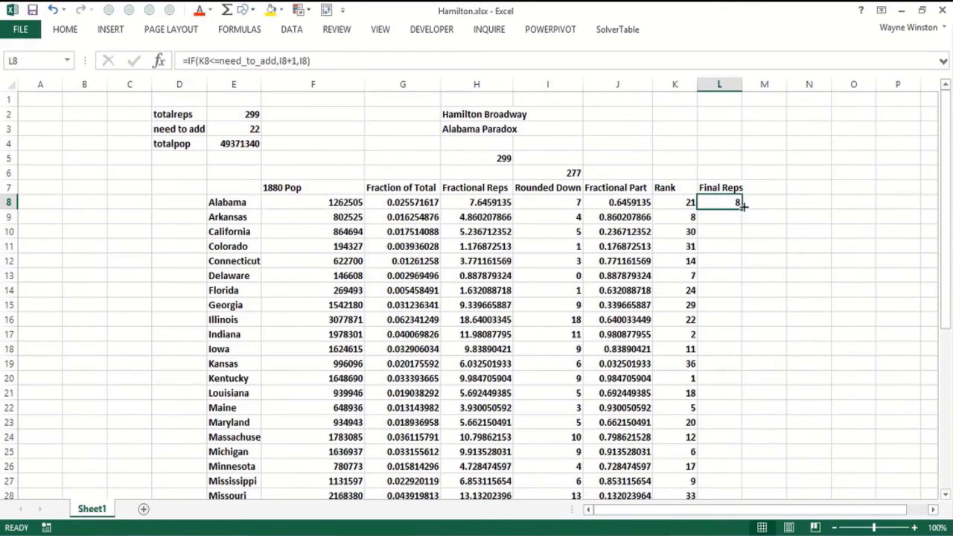
double_click(742, 206)
Step: Total the Final Reps in cell L5 with the formula =SUM(L8:L45)
left_click(713, 159)
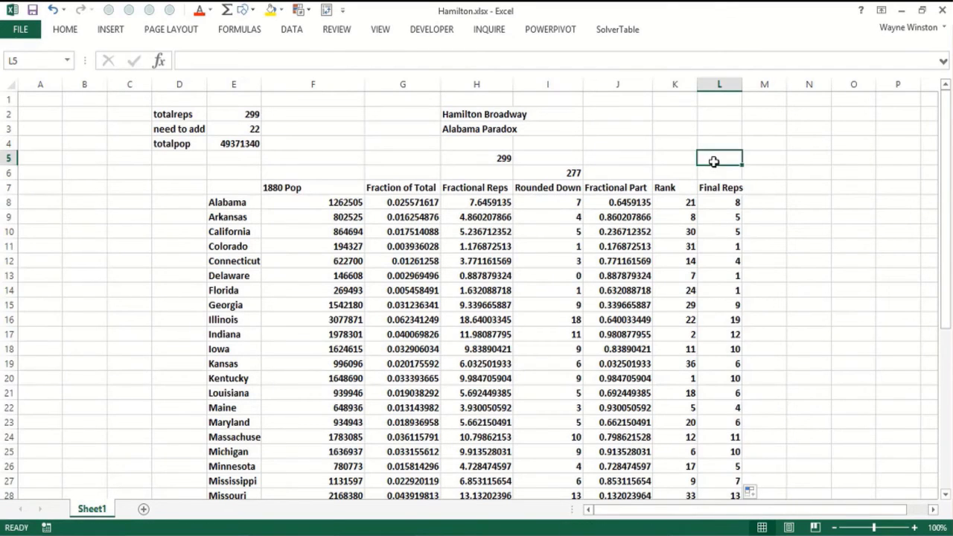
type("=sum(")
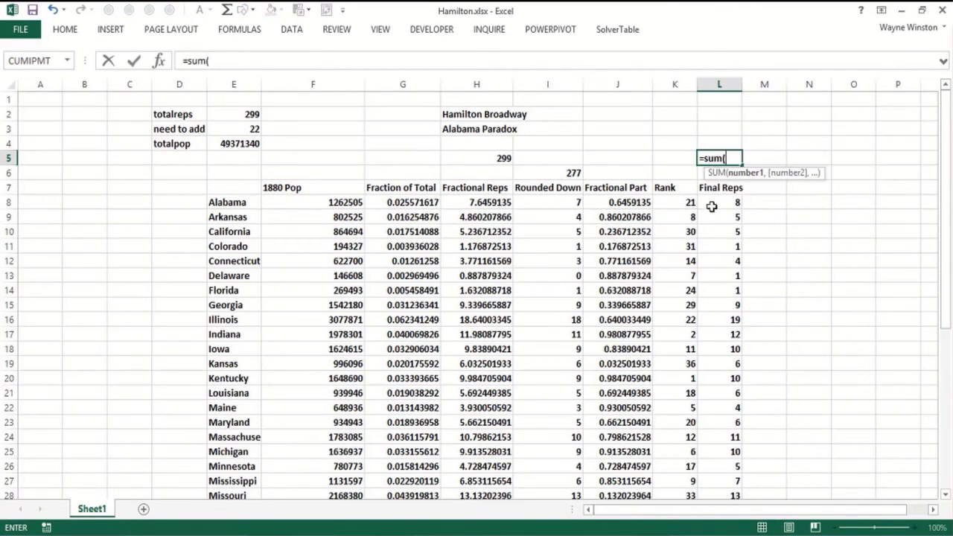
left_click(718, 202)
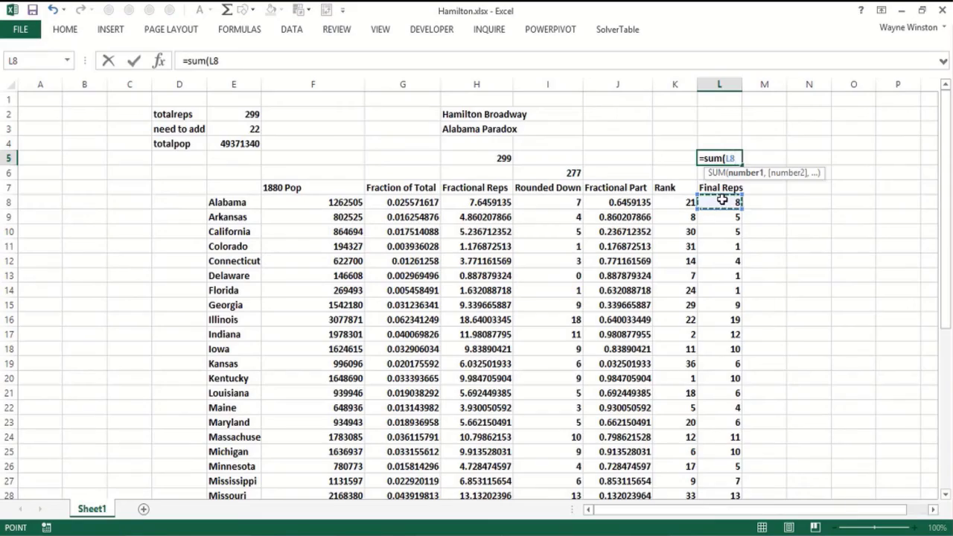
key("ctrl+shift+Down")
key("ctrl+Return")
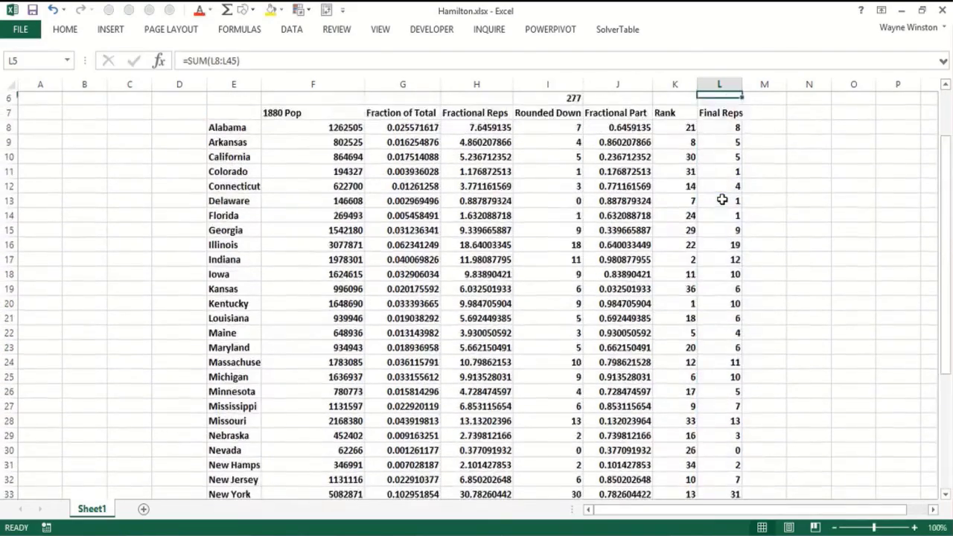
Step: Color the Final Reps values in L8:L45 with a red font
key("Up")
key("Up")
key("Down")
key("Down")
key("Down")
key("Down")
key("Down")
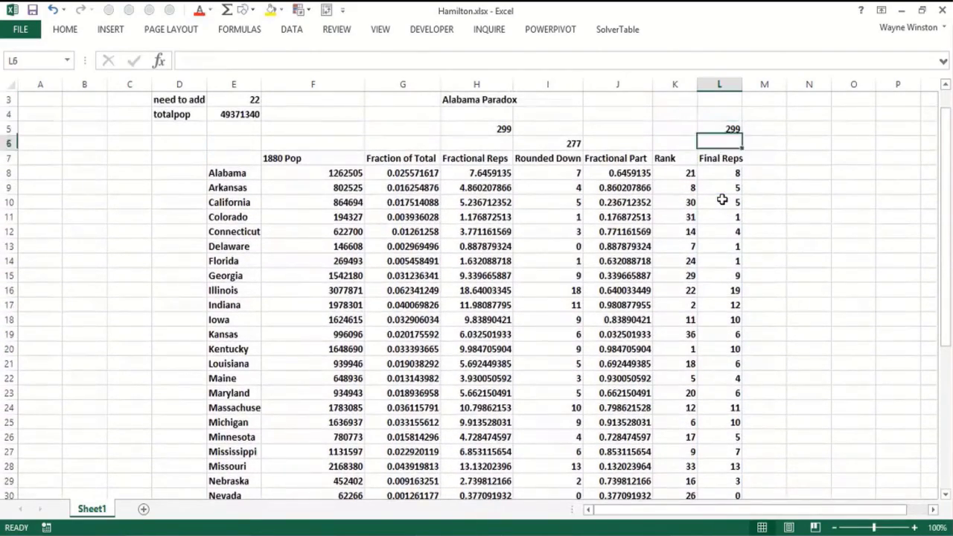
key("ctrl+shift+Down")
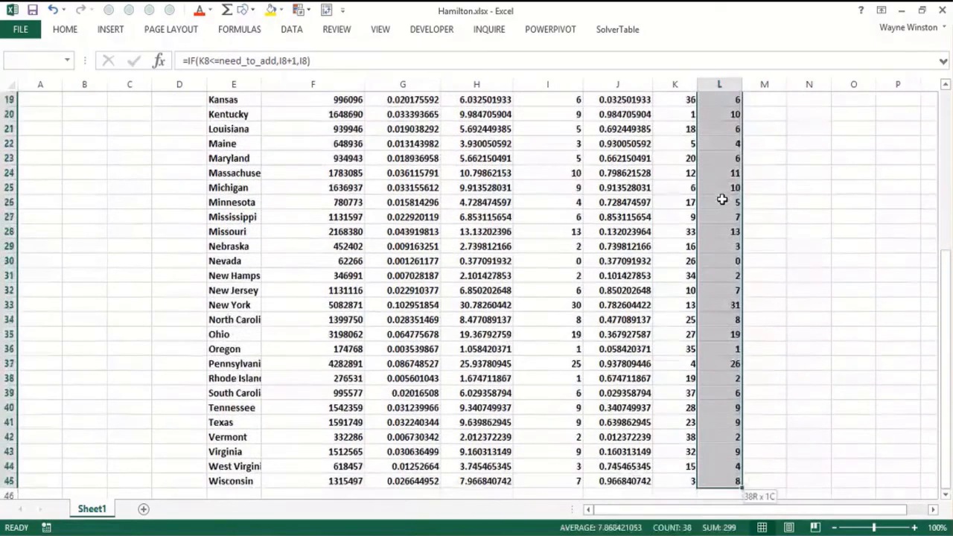
left_click(200, 10)
left_click(130, 217)
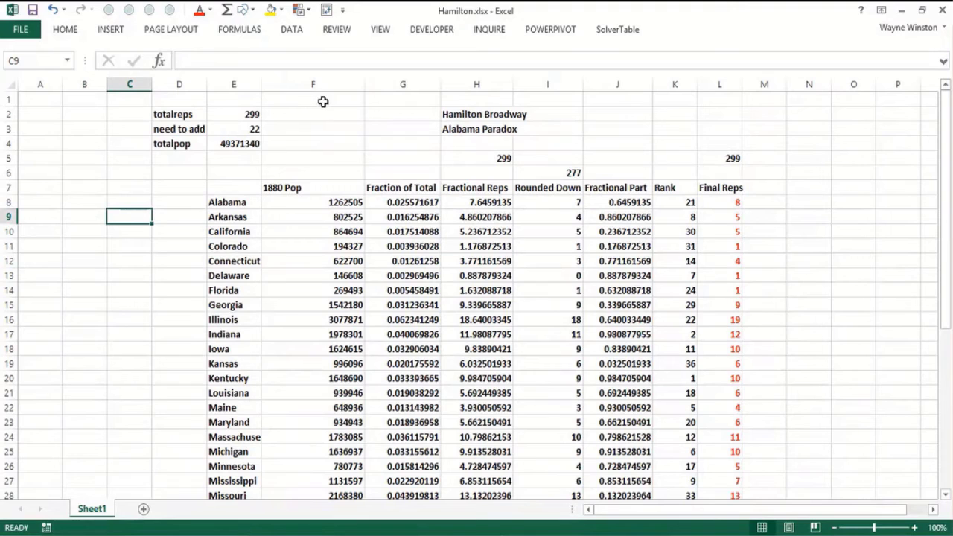
left_click(324, 101)
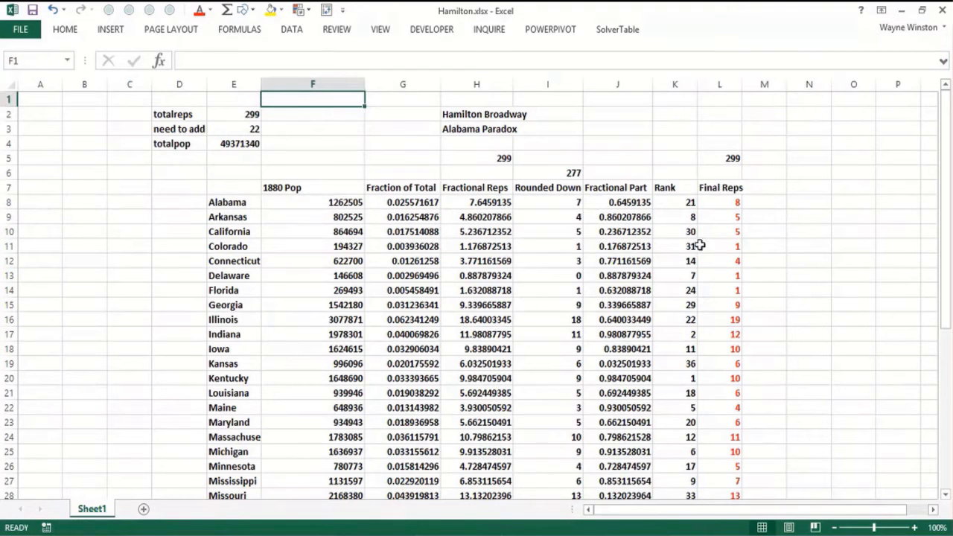
left_click(627, 259)
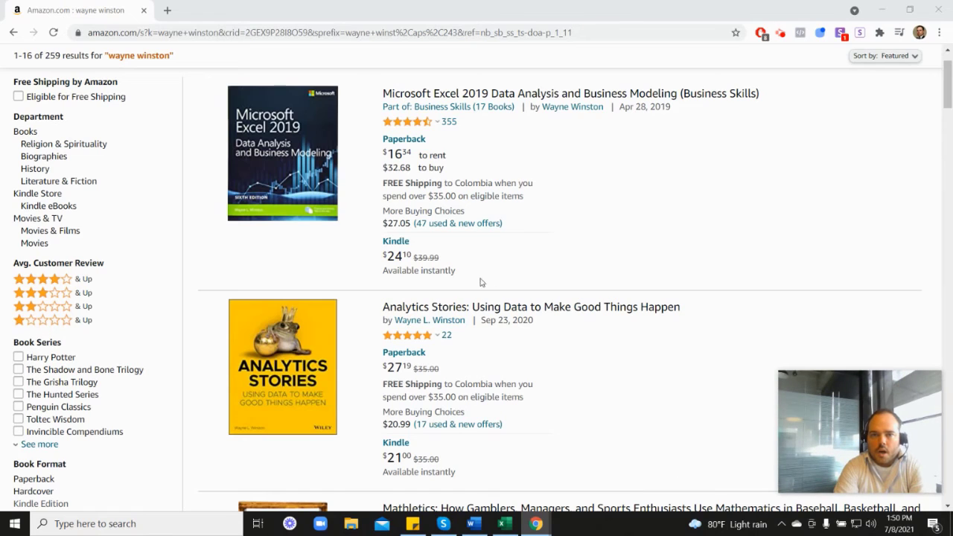
Step: Look through the author's books in the Amazon search results in the browser, including the rating breakdown of Marketing Analytics
mouse_move(408, 129)
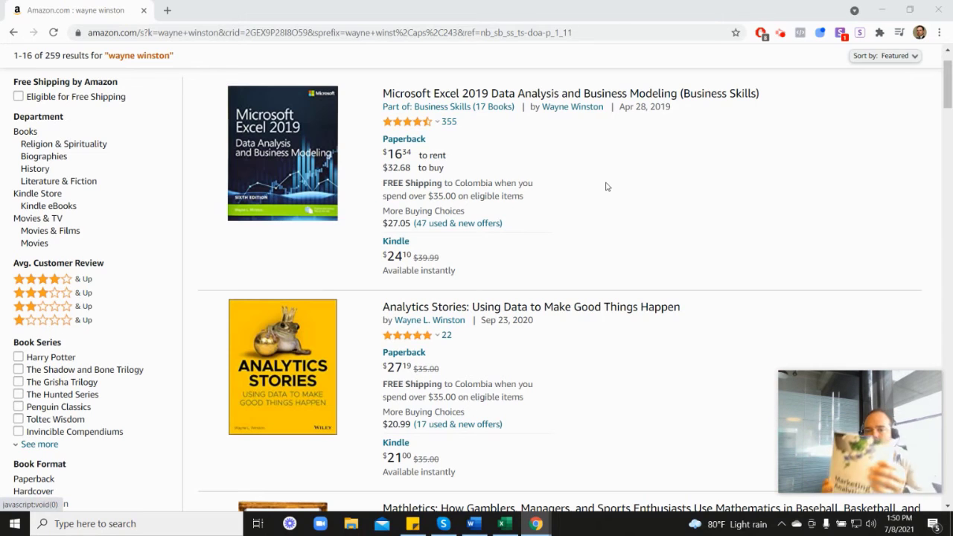
scroll(844, 311, "down", 5)
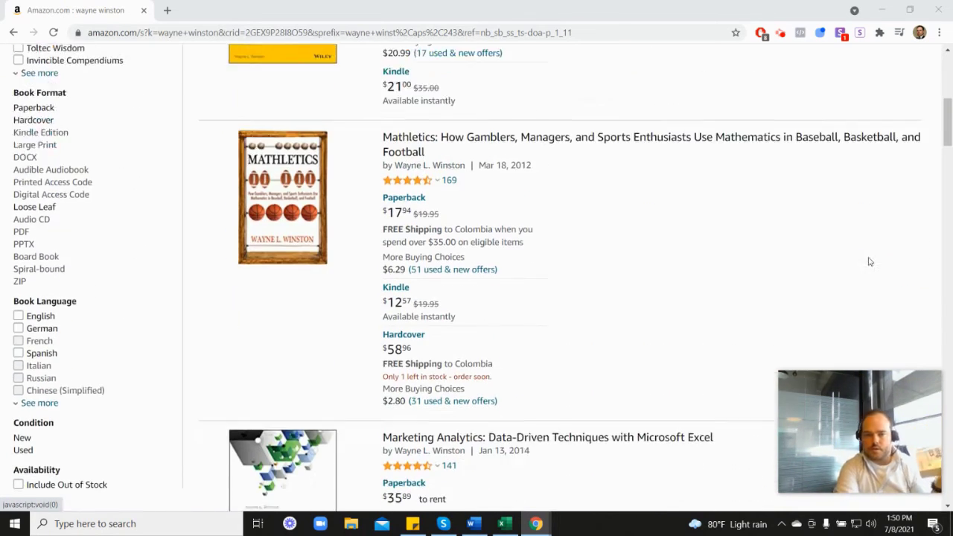
scroll(525, 372, "down", 3)
mouse_move(422, 280)
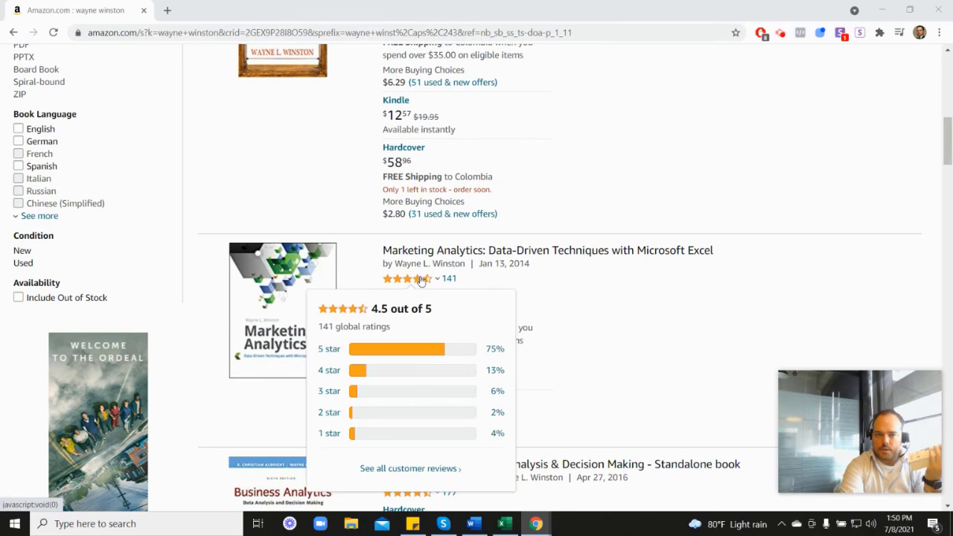
scroll(421, 280, "up", 6)
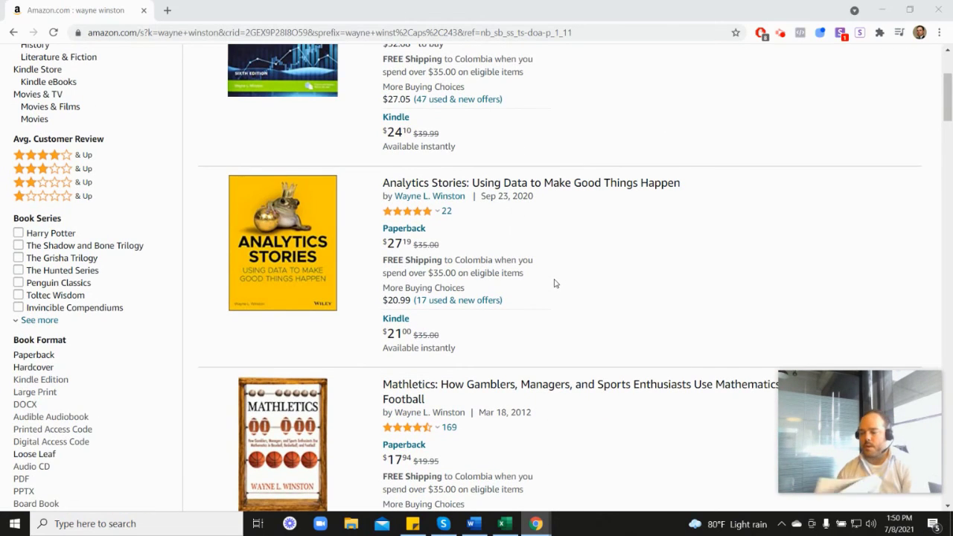